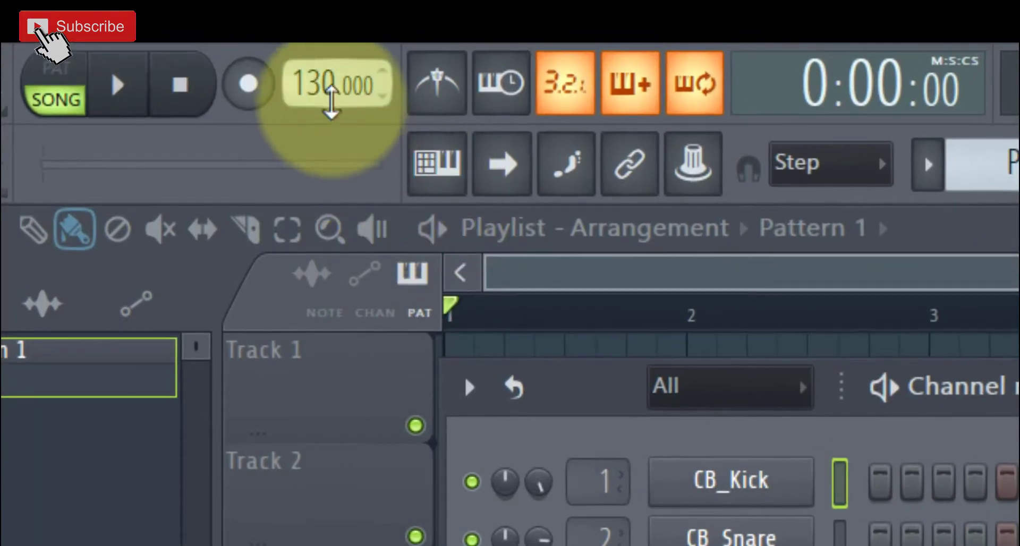
Set the project tempo to 136 BPM.
{"action": "left_click_drag", "start_coordinate": [331, 101], "coordinate": [331, 93]}
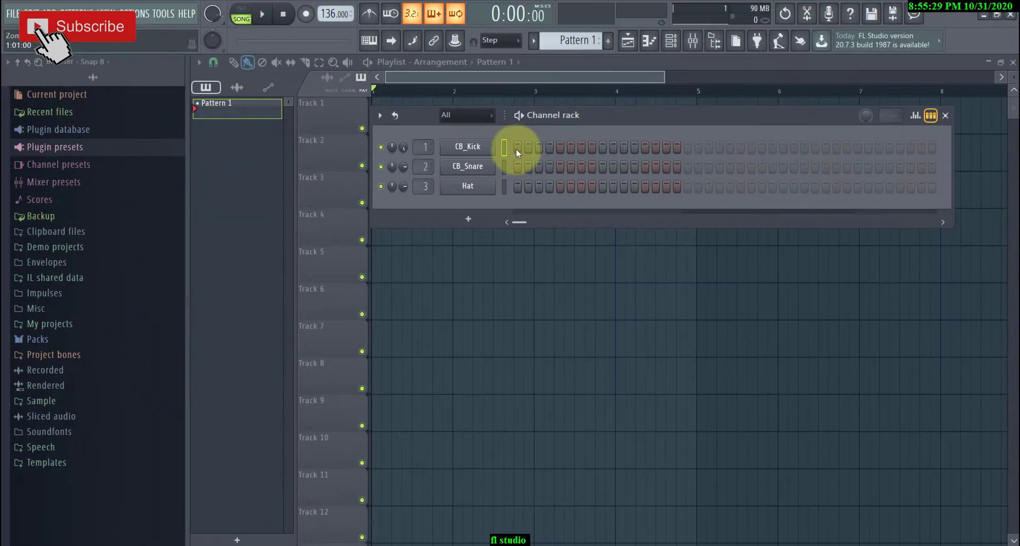
Audition the CB_Kick, CB_Snare and Hat samples in their channel settings, closing each one again.
{"action": "left_click", "coordinate": [468, 147]}
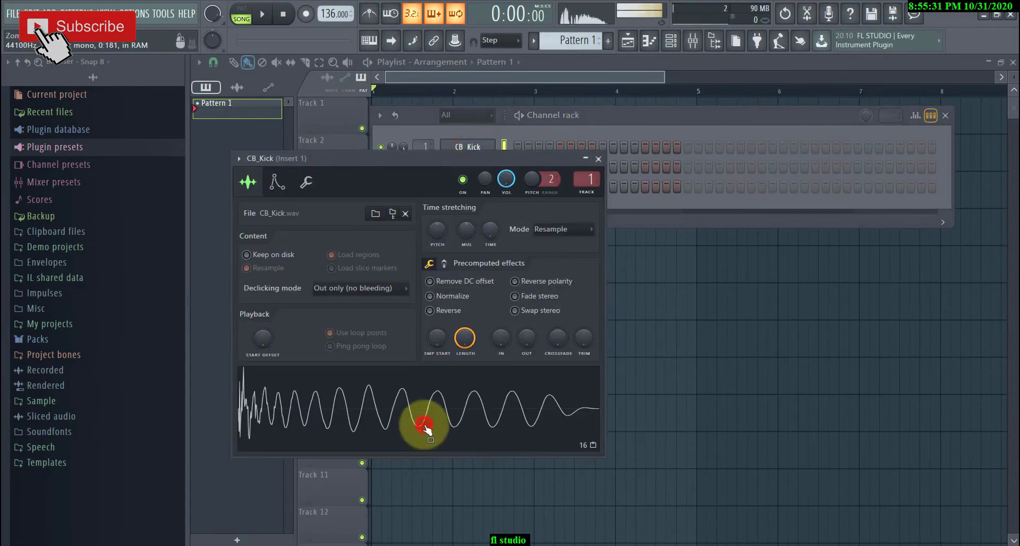
{"action": "left_click", "coordinate": [598, 159]}
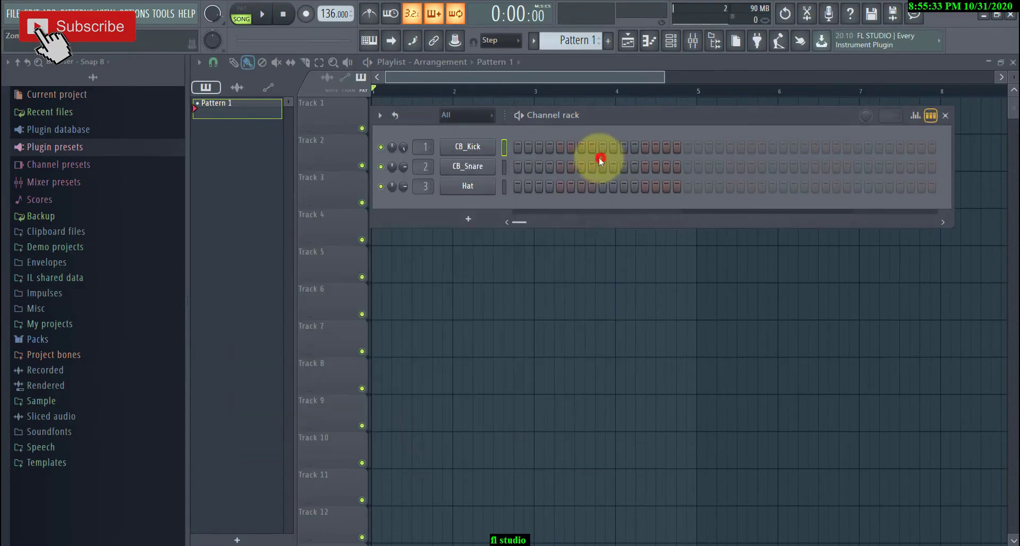
{"action": "left_click", "coordinate": [468, 166]}
{"action": "left_click", "coordinate": [445, 432]}
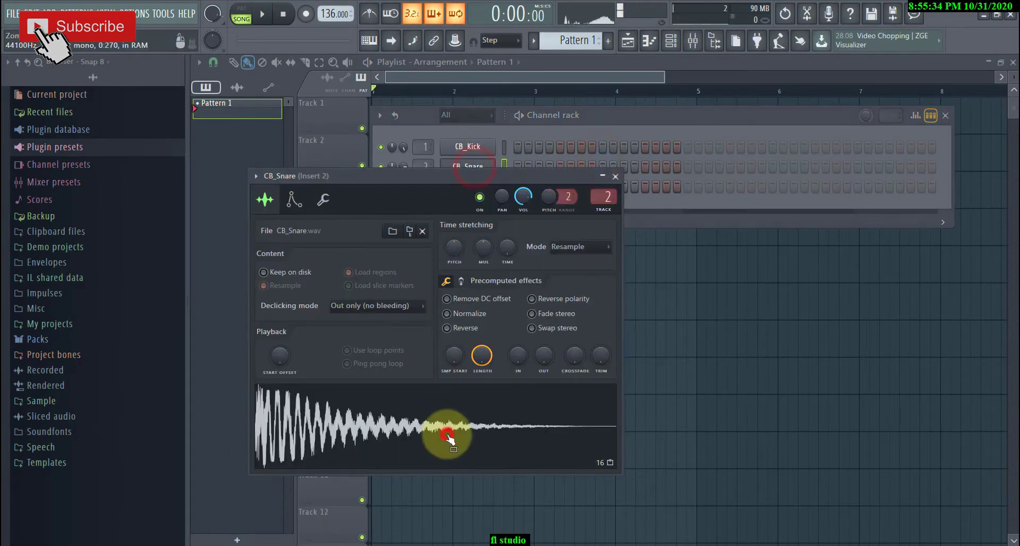
{"action": "left_click", "coordinate": [617, 176]}
{"action": "left_click", "coordinate": [478, 187]}
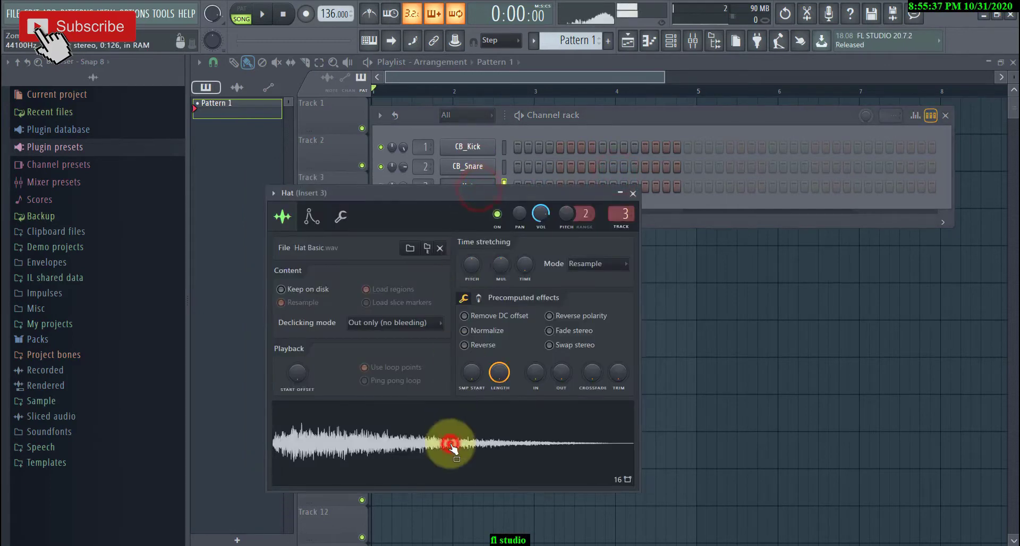
{"action": "left_click", "coordinate": [633, 193]}
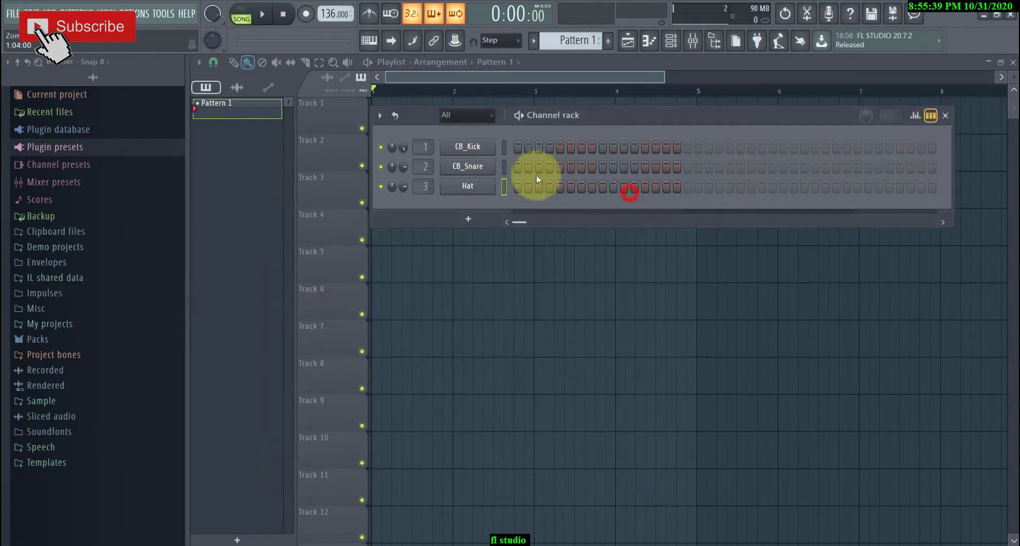
Program CB_Kick hits on steps 1, 7 and 11 and CB_Snare hits on steps 5 and 13 of Pattern 1.
{"action": "left_click", "coordinate": [517, 148]}
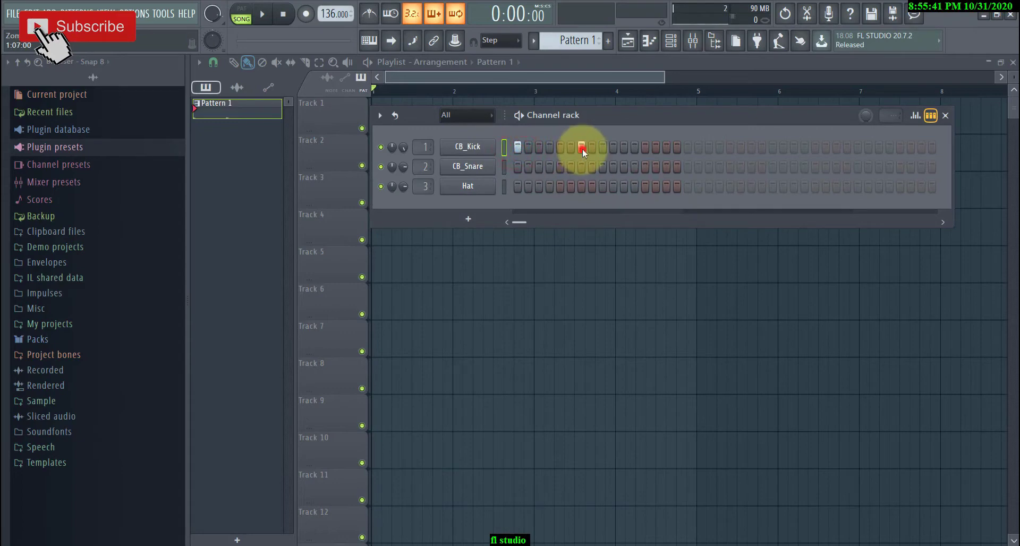
{"action": "left_click", "coordinate": [623, 148]}
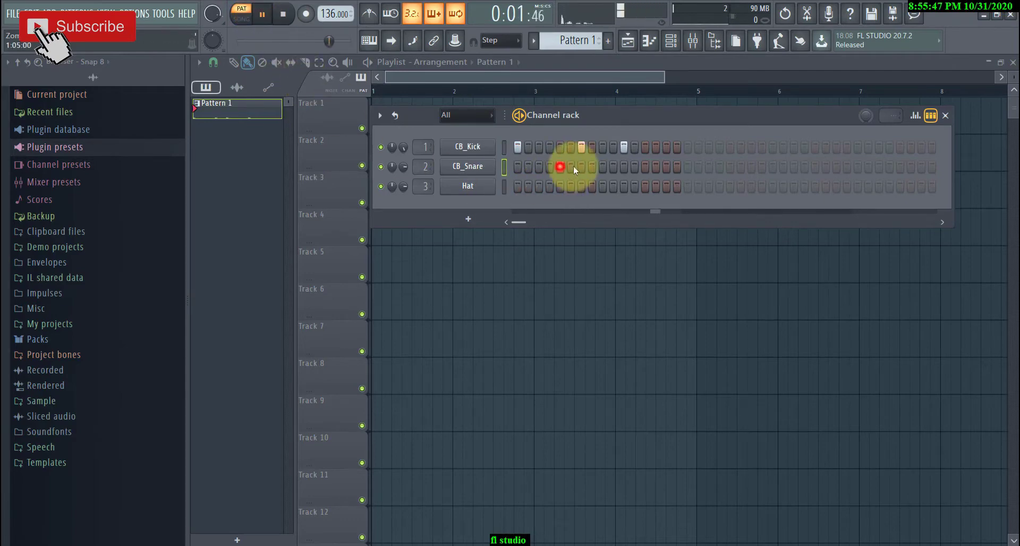
{"action": "left_click", "coordinate": [645, 167]}
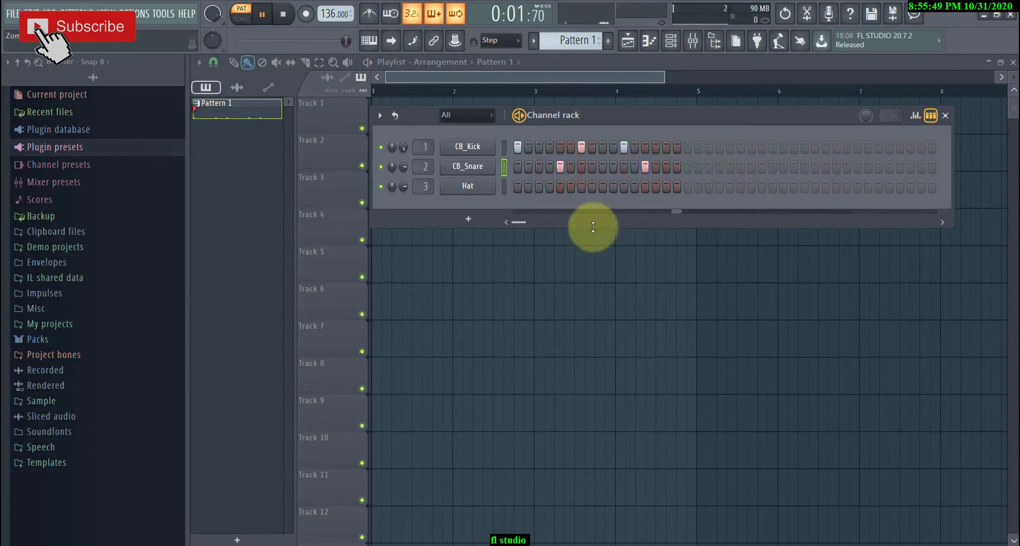
Program Hat hits on steps 3, 7 and 11 of Pattern 1, leaving step 15 empty.
{"action": "left_click", "coordinate": [539, 187]}
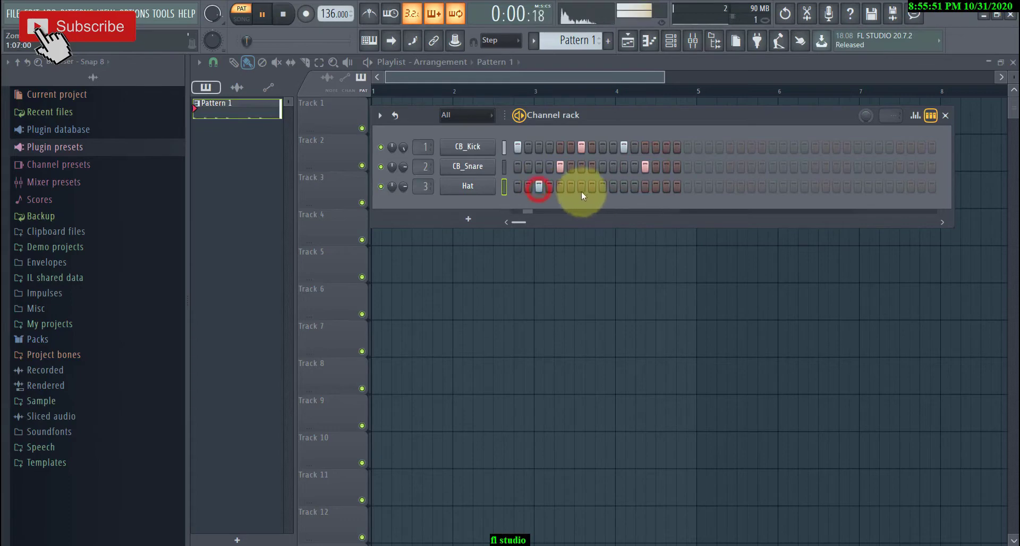
{"action": "left_click", "coordinate": [581, 187]}
{"action": "left_click", "coordinate": [623, 187]}
{"action": "left_click", "coordinate": [664, 188]}
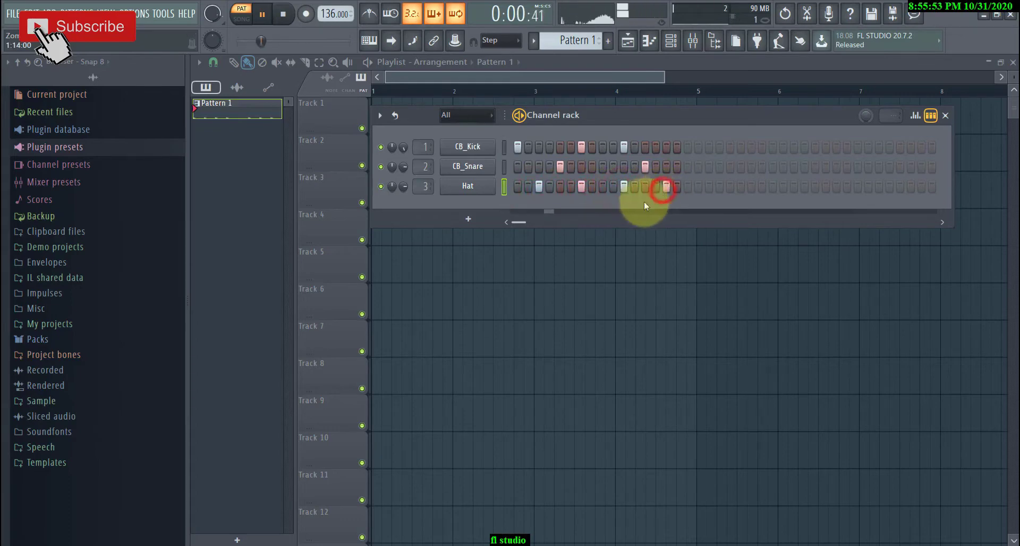
{"action": "left_click", "coordinate": [666, 188]}
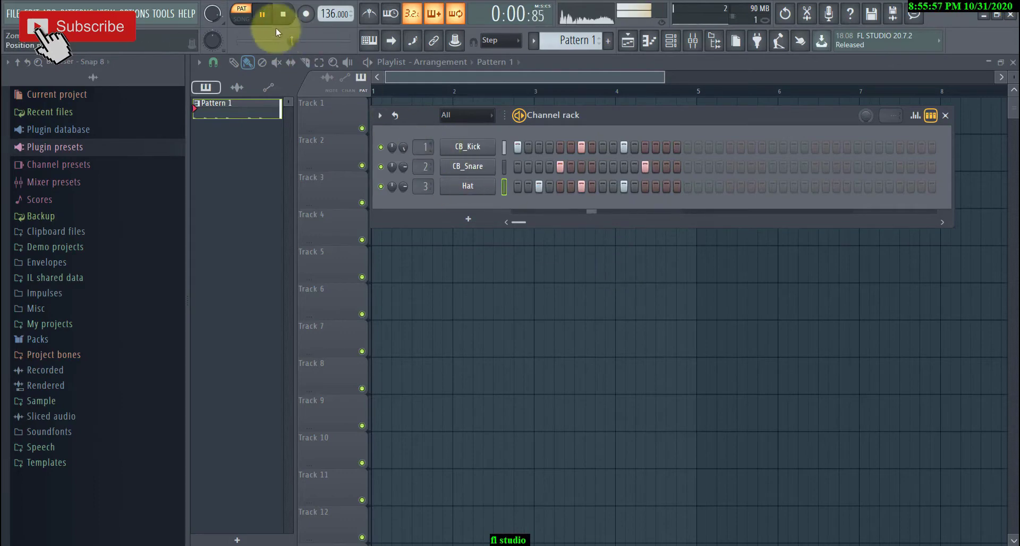
Place four consecutive Pattern 1 clips on Track 1 of the playlist, filling bars 1 to 4.
{"action": "left_click", "coordinate": [637, 51]}
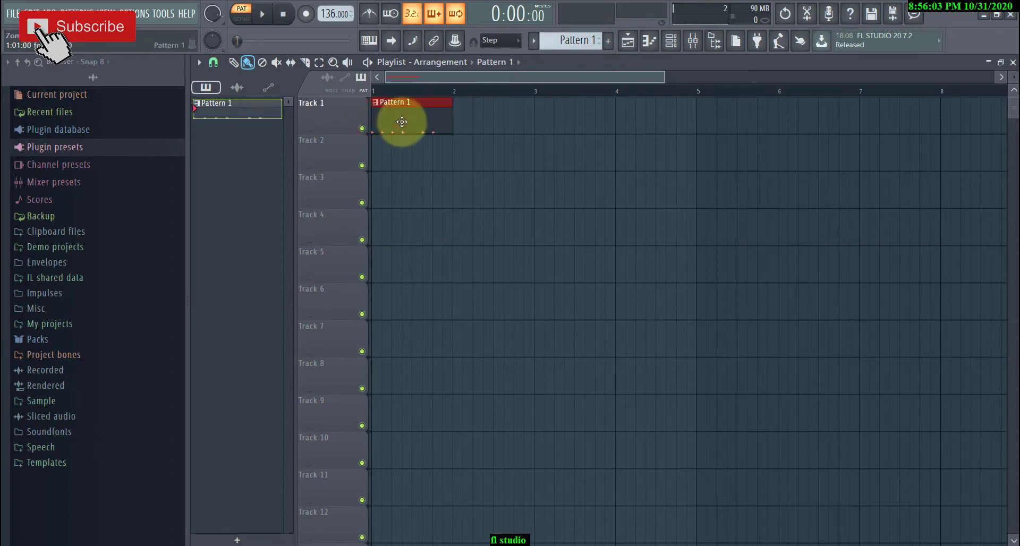
{"action": "left_click_drag", "start_coordinate": [402, 122], "coordinate": [485, 120]}
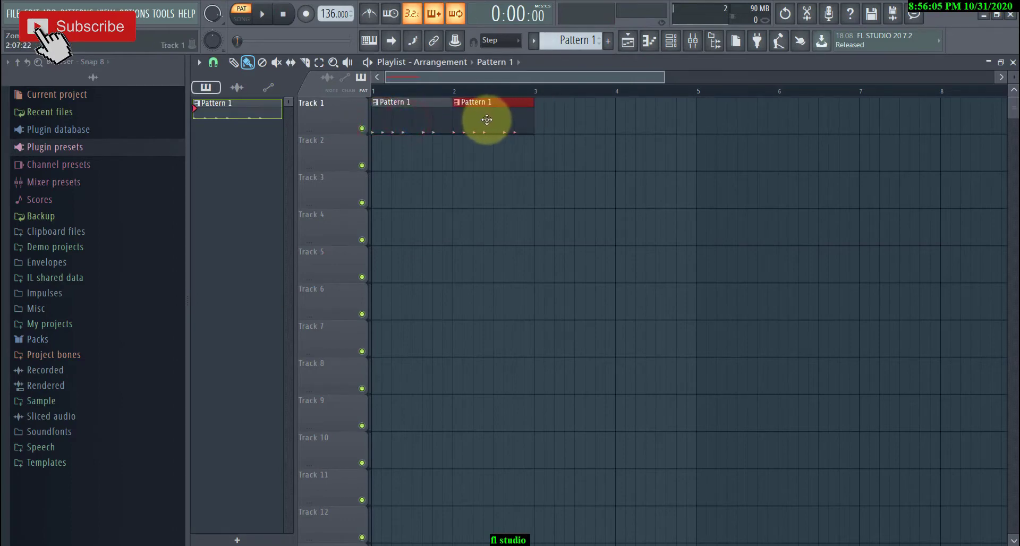
{"action": "left_click", "coordinate": [538, 123]}
{"action": "left_click", "coordinate": [619, 125]}
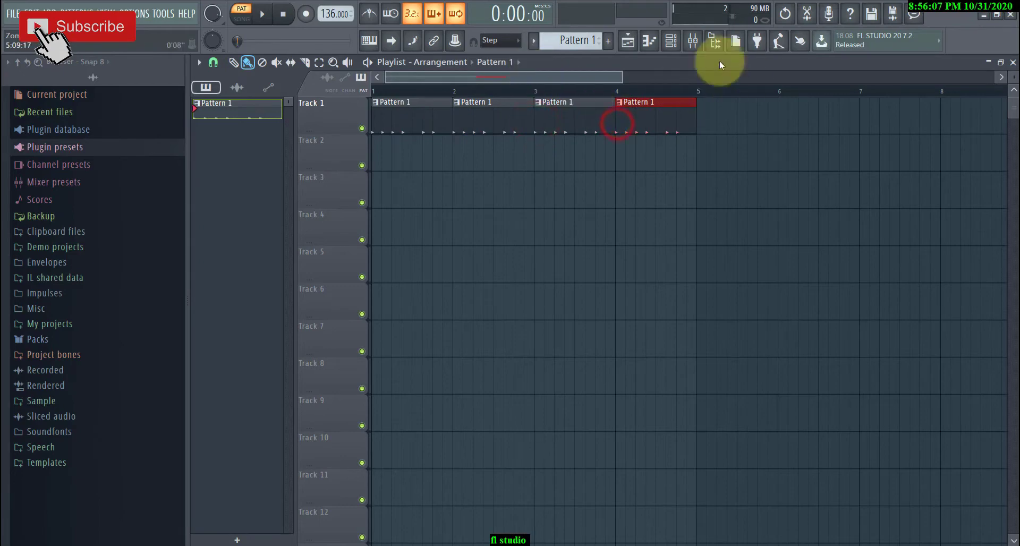
Switch to Pattern 2 and insert a 3x Osc channel above Hat, closing its plugin window.
{"action": "left_click", "coordinate": [671, 40]}
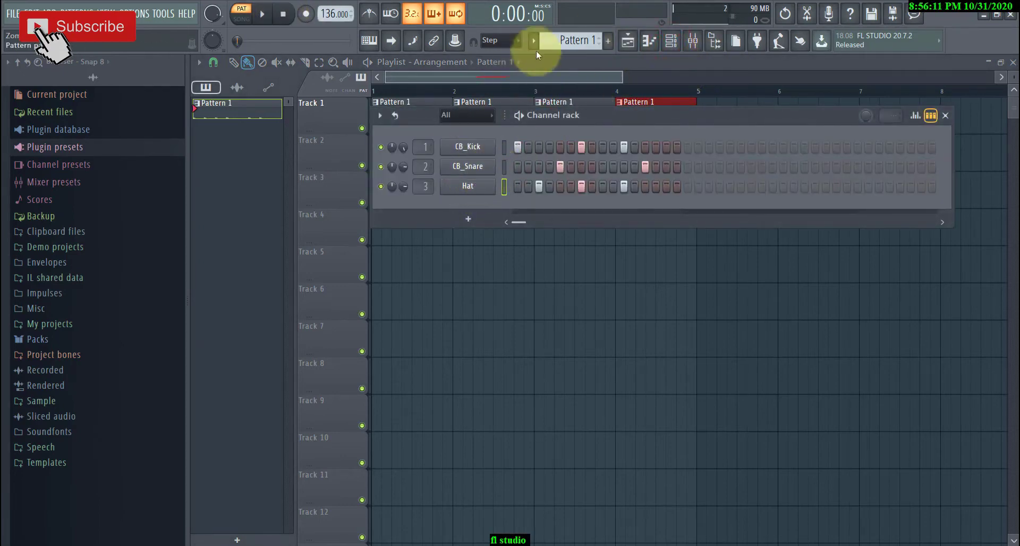
{"action": "left_click", "coordinate": [567, 40]}
{"action": "right_click", "coordinate": [472, 187]}
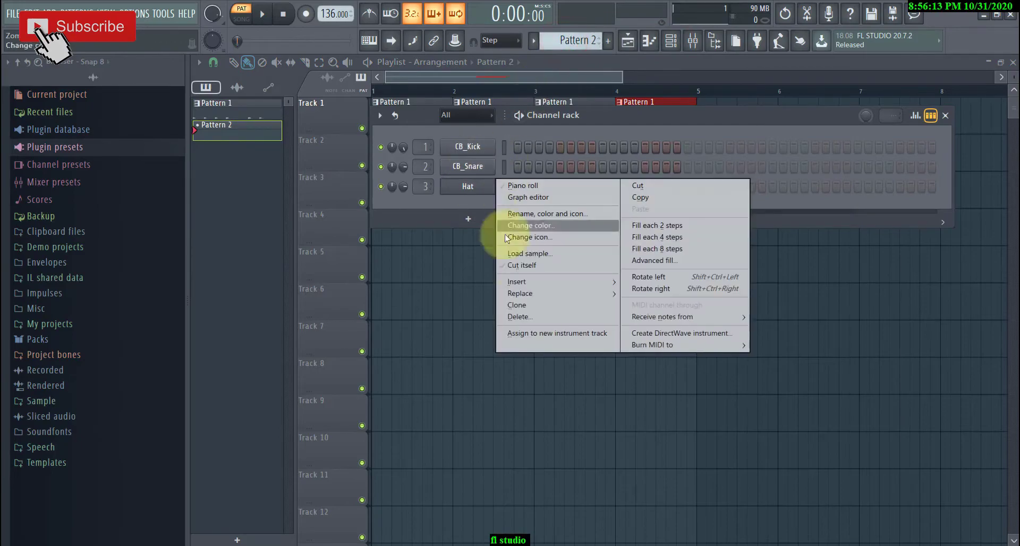
{"action": "mouse_move", "coordinate": [452, 307]}
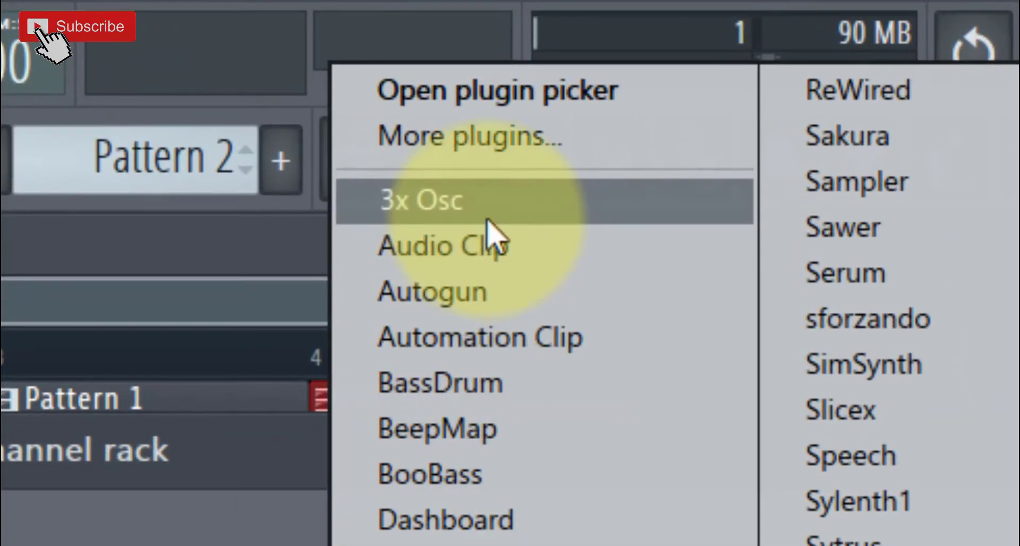
{"action": "left_click", "coordinate": [481, 209]}
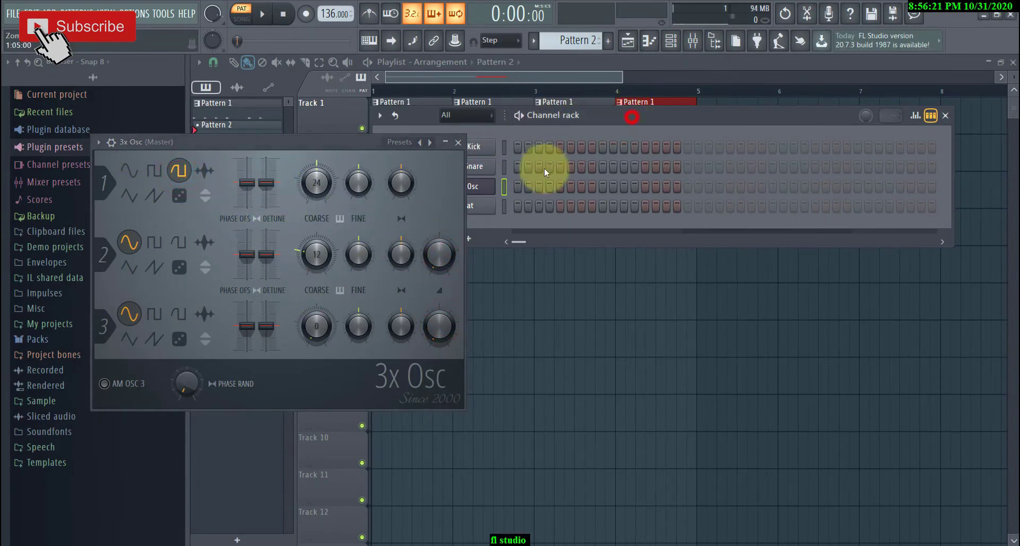
{"action": "left_click", "coordinate": [457, 142]}
In the 3x Osc piano roll, fill bar 1 with alternating eighth notes, A1 on the beats and A2 on the offbeats.
{"action": "right_click", "coordinate": [472, 187]}
{"action": "left_click", "coordinate": [497, 189]}
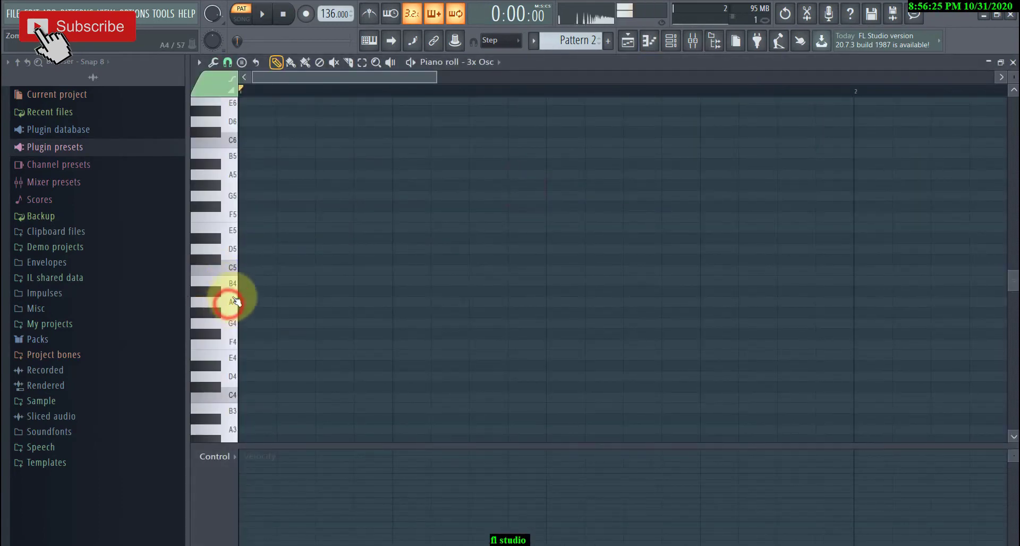
{"action": "scroll", "coordinate": [234, 301], "scroll_direction": "down", "scroll_amount": 6}
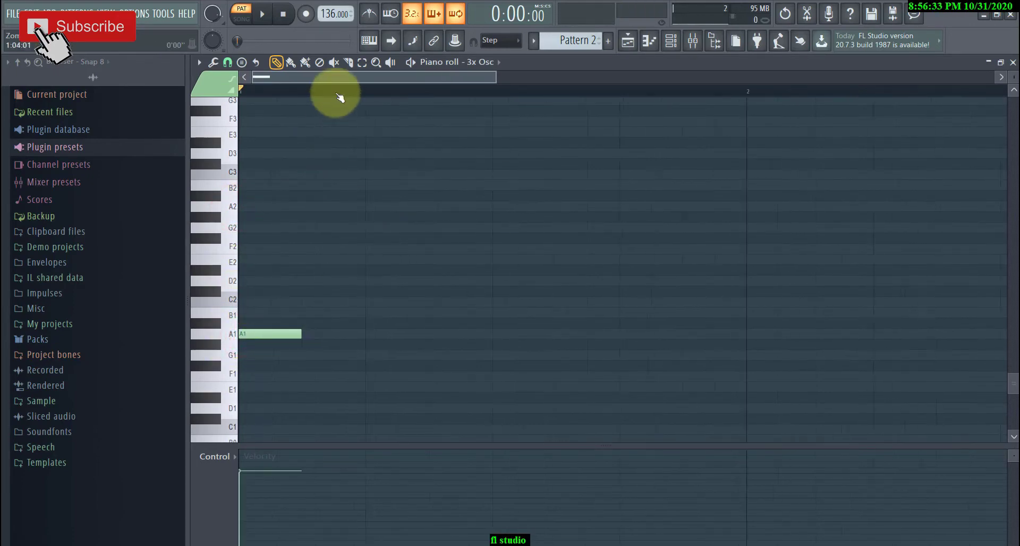
{"action": "scroll", "coordinate": [336, 94], "scroll_direction": "down", "scroll_amount": 4}
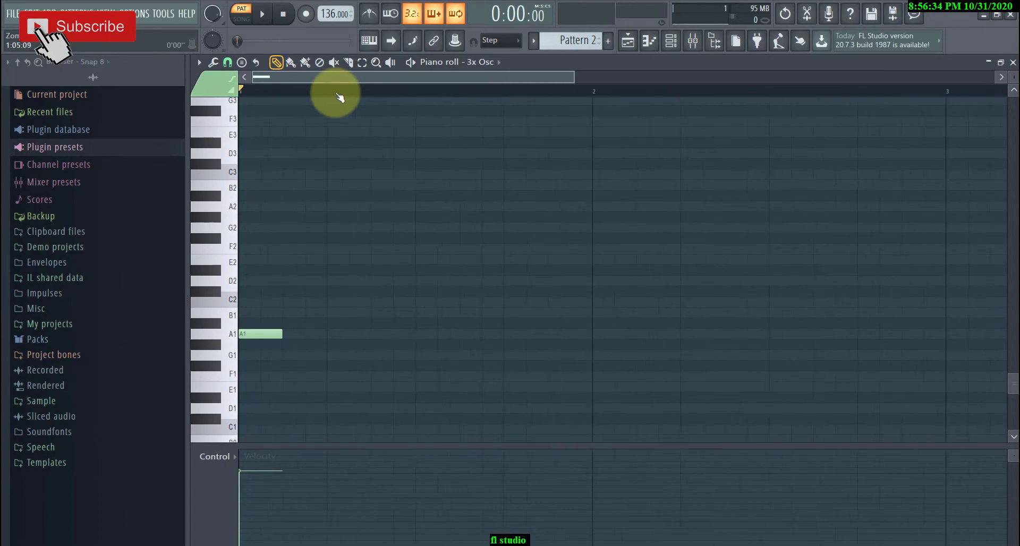
{"action": "left_click", "coordinate": [277, 208]}
{"action": "left_click", "coordinate": [306, 335]}
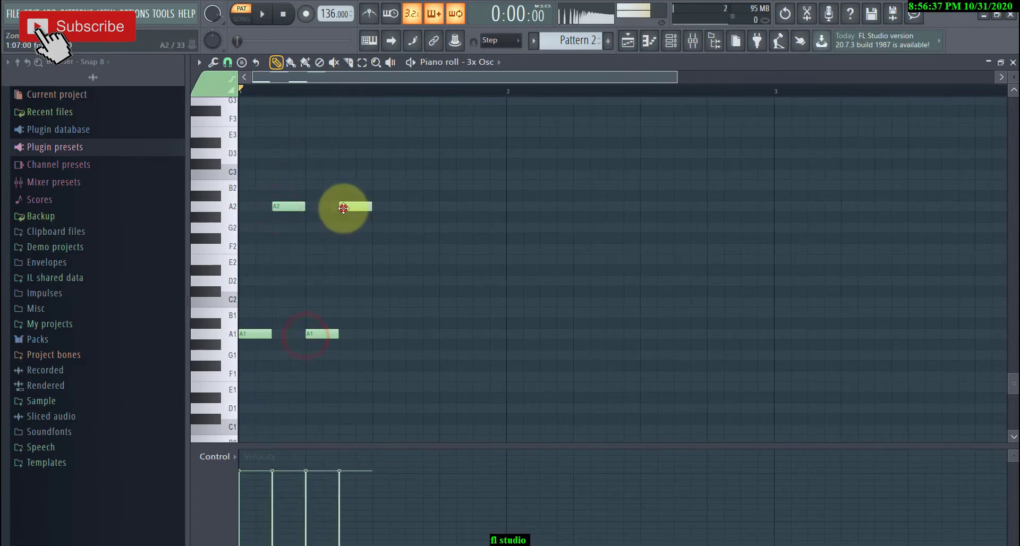
{"action": "left_click", "coordinate": [344, 207]}
{"action": "left_click", "coordinate": [375, 335]}
{"action": "left_click", "coordinate": [408, 207]}
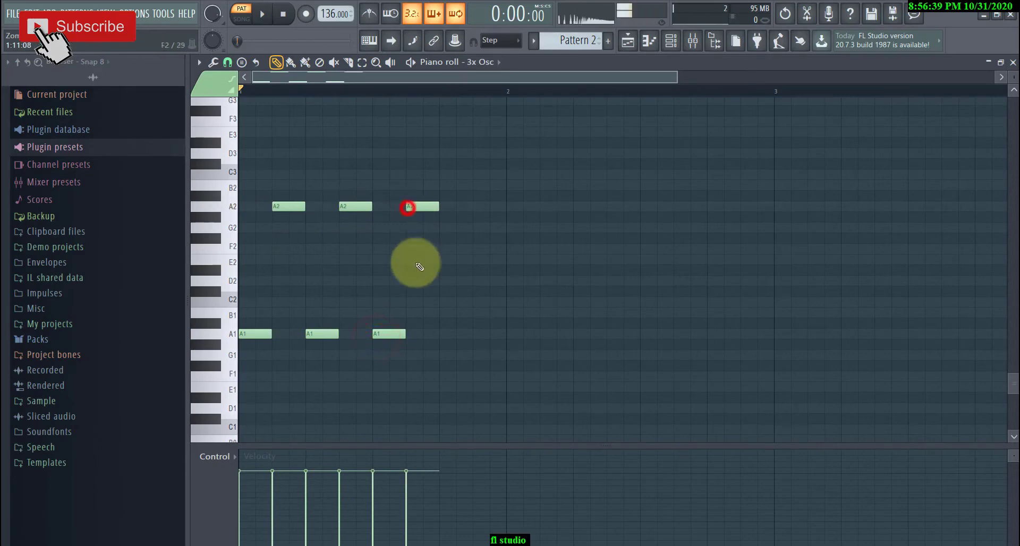
{"action": "left_click", "coordinate": [441, 335]}
{"action": "left_click", "coordinate": [475, 207]}
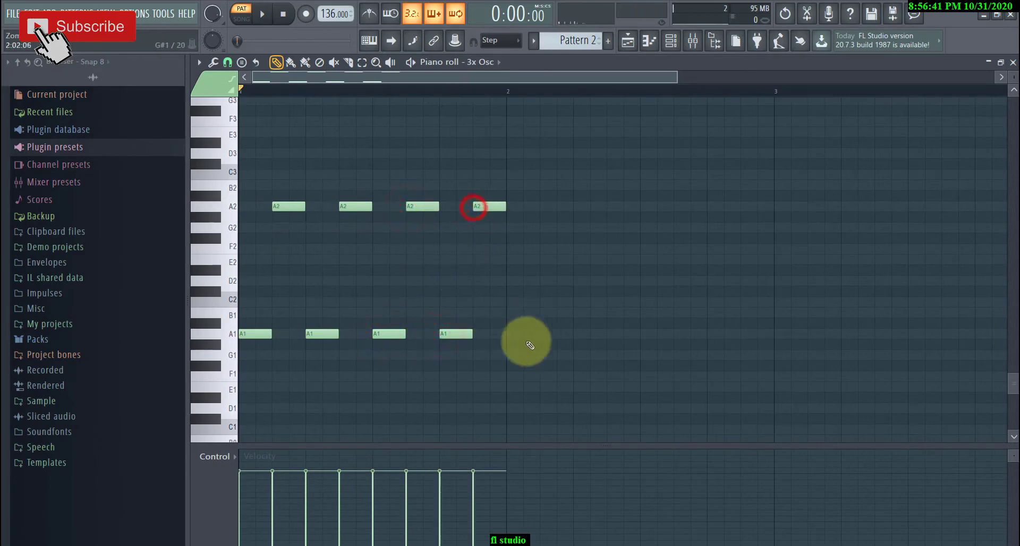
Continue the alternating A1 and A2 eighth notes through bar 2.
{"action": "left_click", "coordinate": [510, 335]}
{"action": "left_click", "coordinate": [543, 207]}
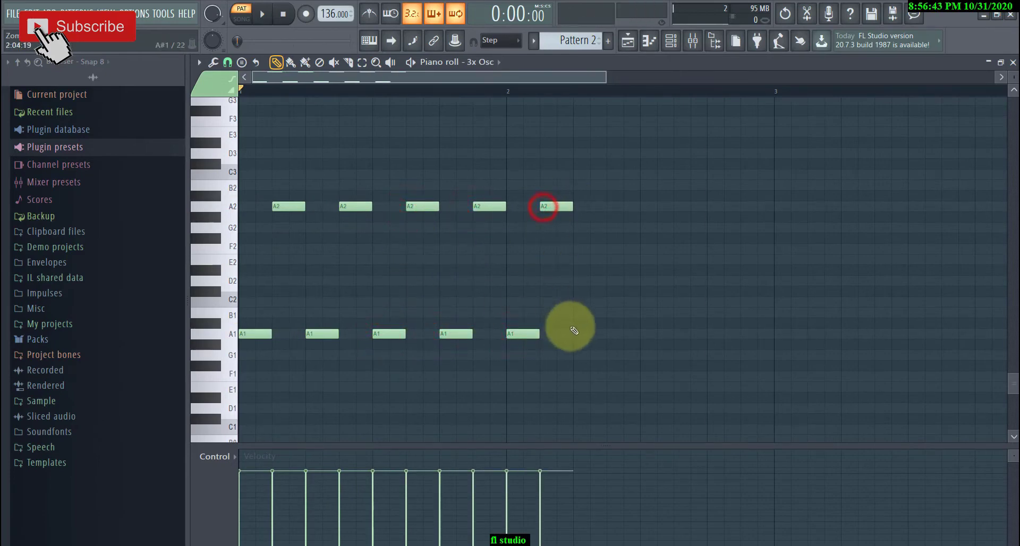
{"action": "left_click", "coordinate": [611, 207]}
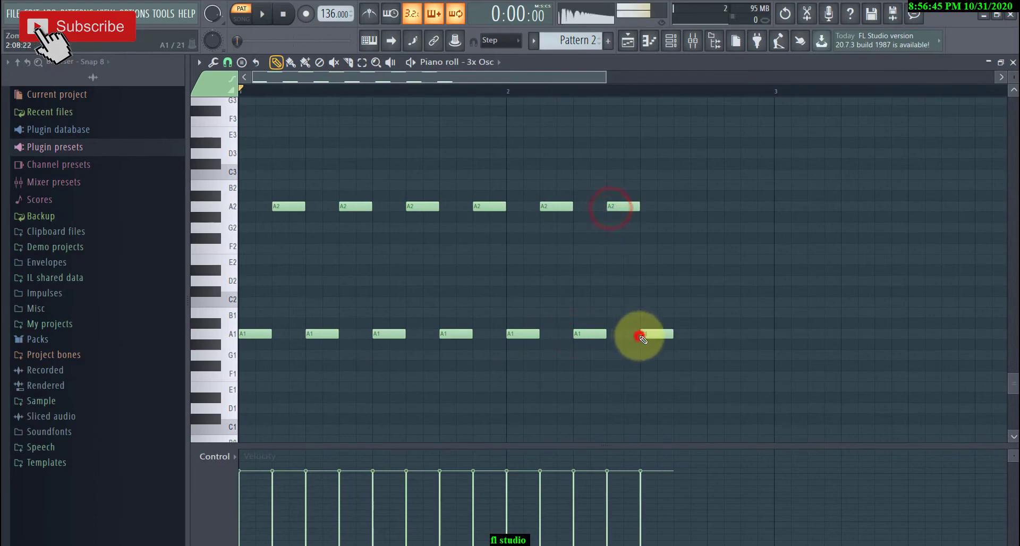
{"action": "left_click", "coordinate": [677, 207]}
{"action": "left_click", "coordinate": [710, 335]}
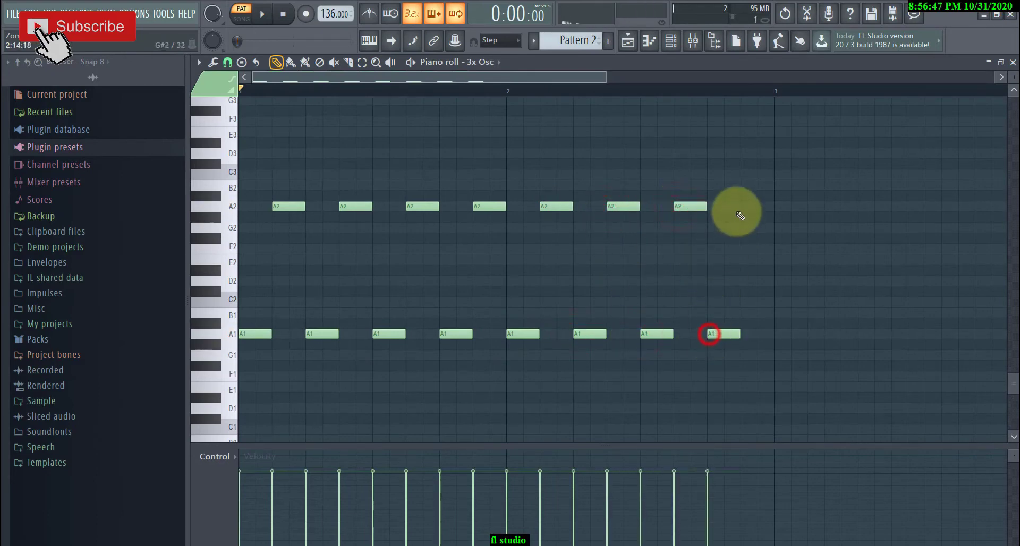
{"action": "left_click", "coordinate": [742, 208]}
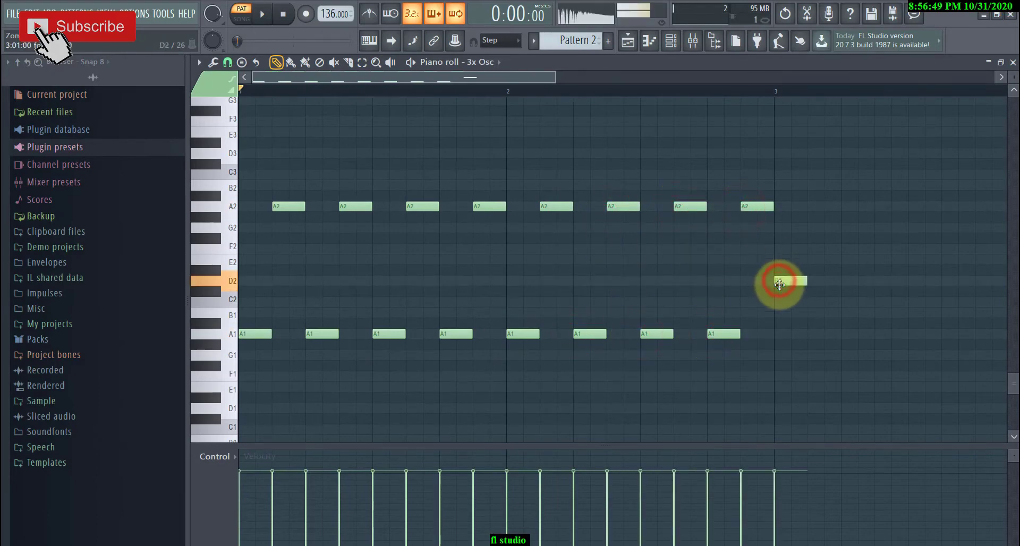
Add D2 notes on beats 1 and 2 and E2 notes on beats 3 and 4 of bar 3.
{"action": "left_click", "coordinate": [779, 284]}
{"action": "left_click", "coordinate": [844, 284]}
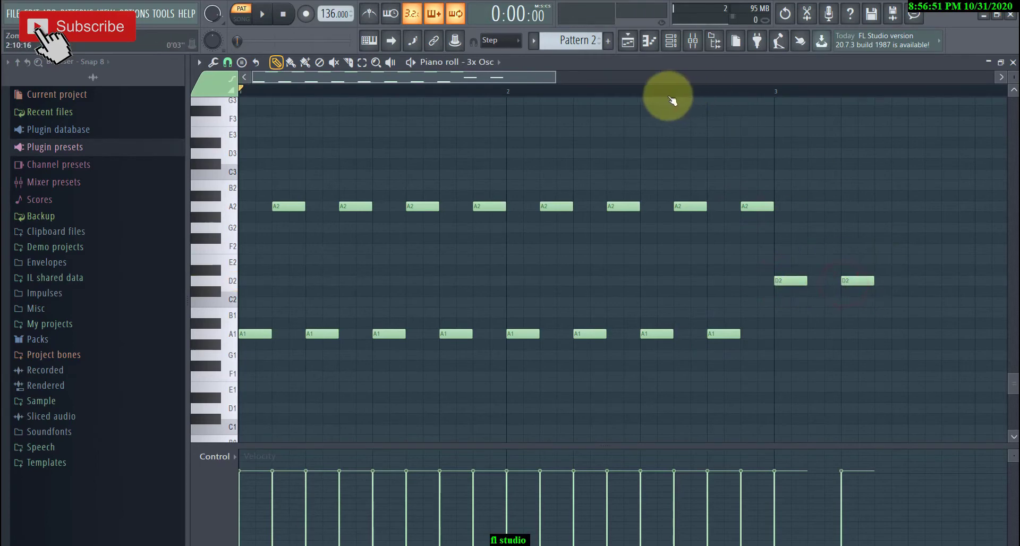
{"action": "scroll", "coordinate": [671, 93], "scroll_direction": "down", "scroll_amount": 4}
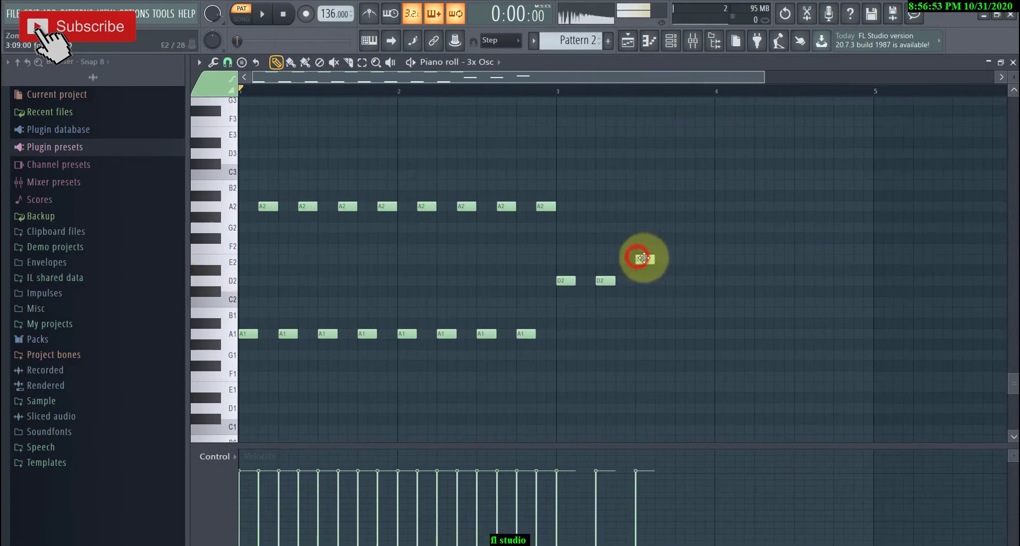
{"action": "left_click", "coordinate": [643, 258]}
{"action": "left_click", "coordinate": [678, 259]}
Add an A1 note on each of the four beats of bar 4.
{"action": "left_click", "coordinate": [717, 333]}
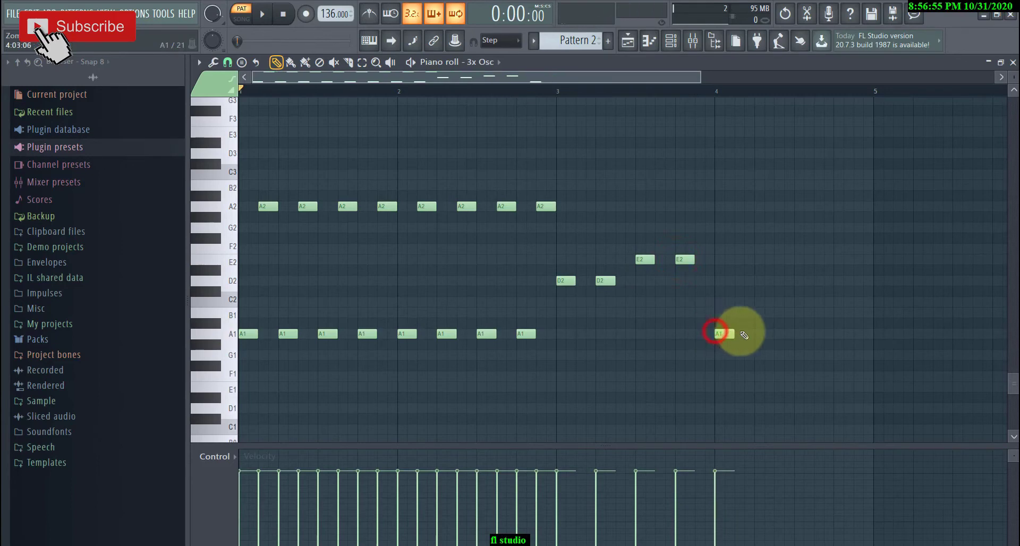
{"action": "left_click", "coordinate": [756, 335]}
{"action": "left_click", "coordinate": [792, 334]}
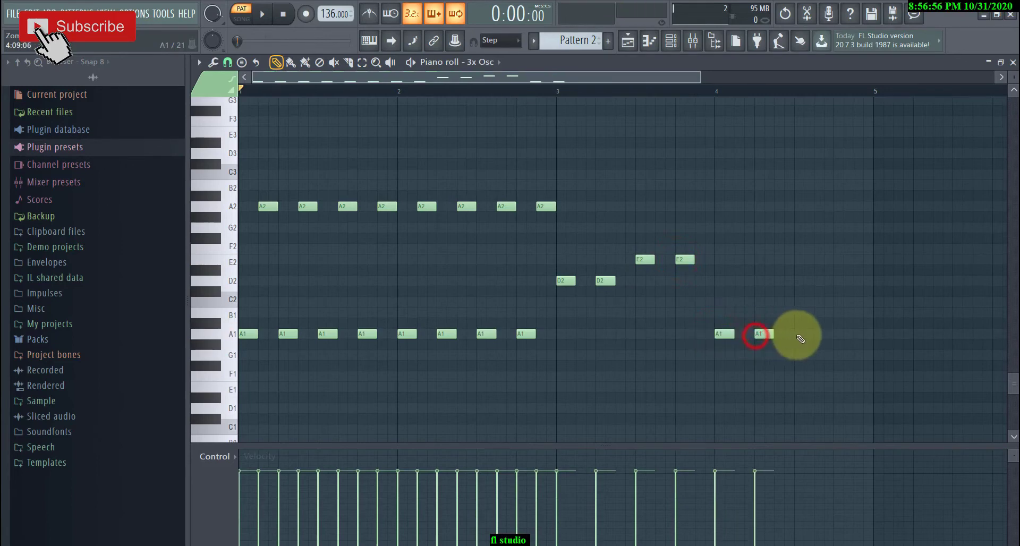
{"action": "left_click", "coordinate": [837, 335]}
Fill the offbeats an octave higher: two D3 and two E3 notes in bar 3, four A2 notes in bar 4.
{"action": "left_click", "coordinate": [580, 154]}
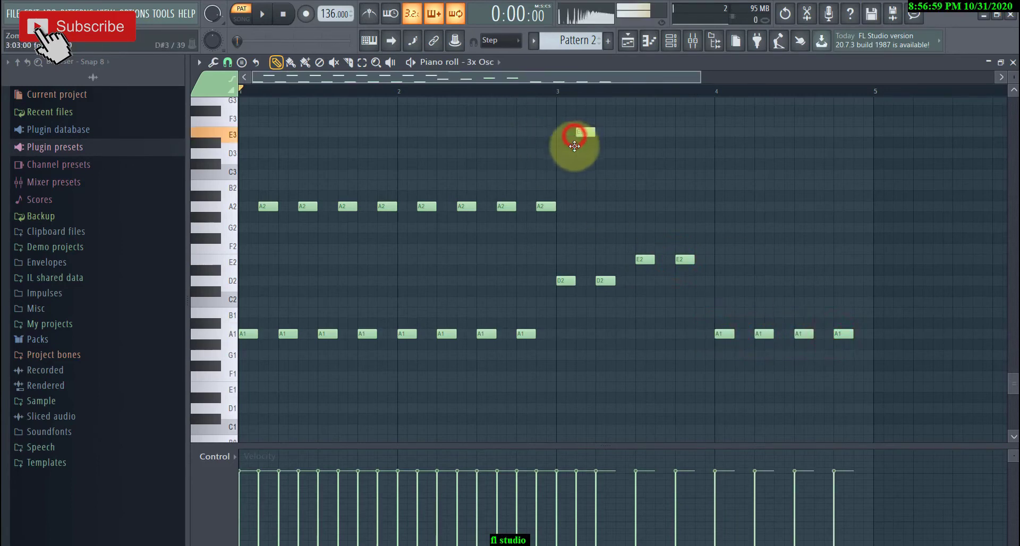
{"action": "left_click", "coordinate": [616, 153]}
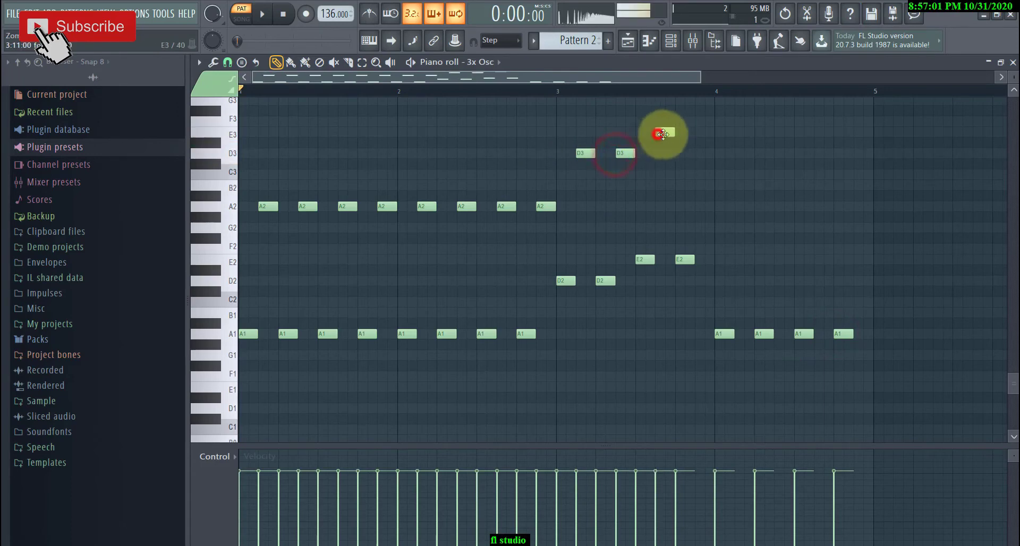
{"action": "left_click", "coordinate": [697, 132]}
{"action": "left_click", "coordinate": [739, 206]}
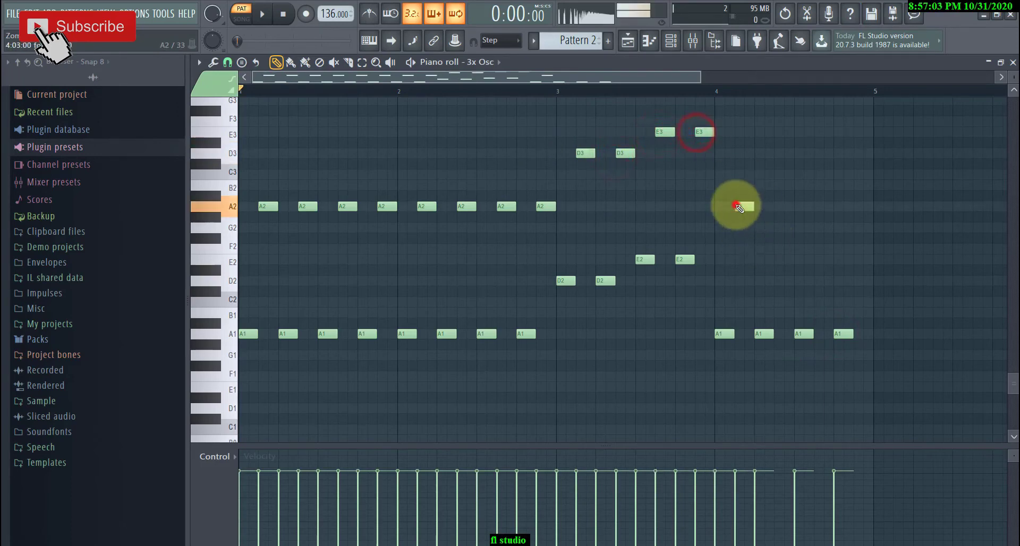
{"action": "left_click", "coordinate": [778, 207]}
{"action": "left_click", "coordinate": [855, 206]}
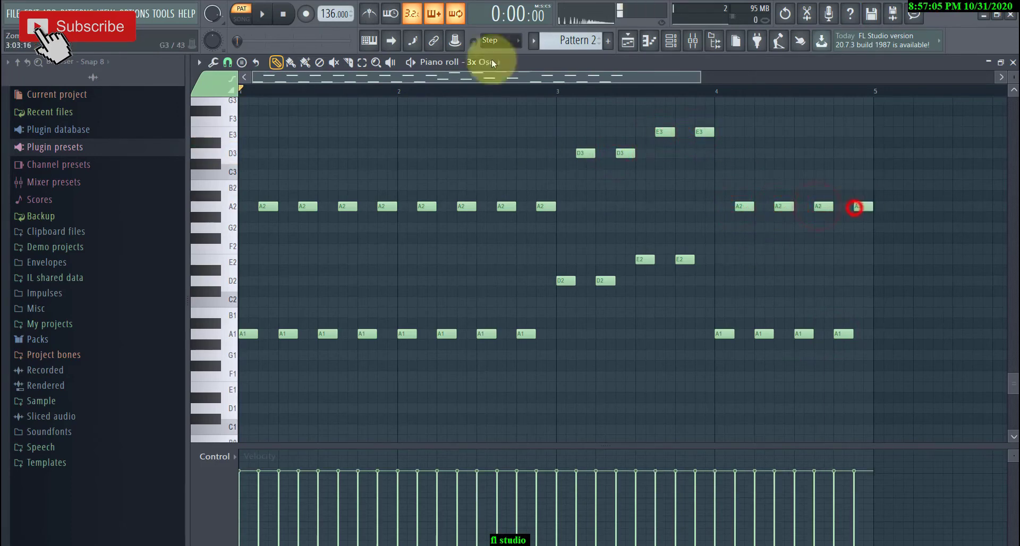
Play back the bassline pattern and bring up the channel rack.
{"action": "left_click", "coordinate": [263, 13]}
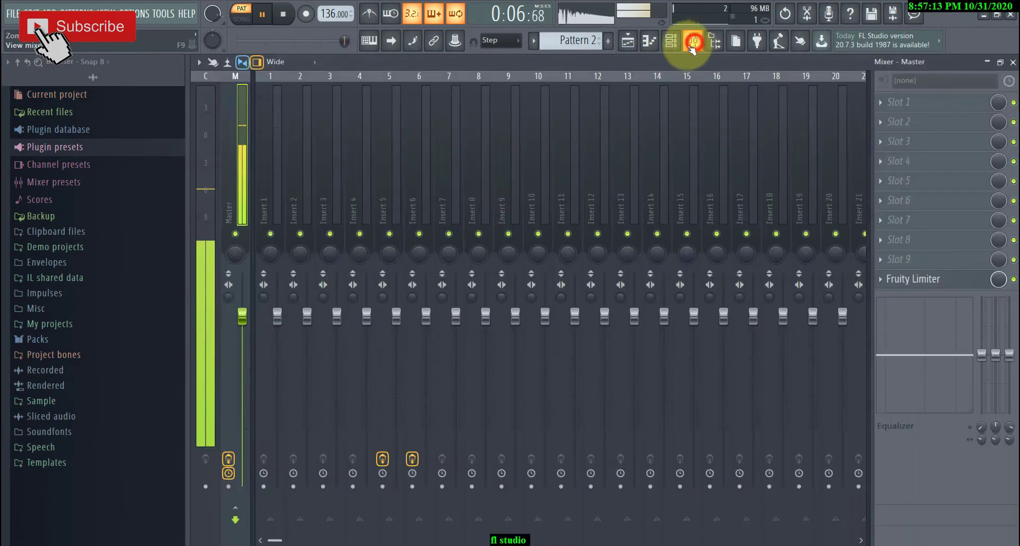
{"action": "left_click", "coordinate": [693, 43]}
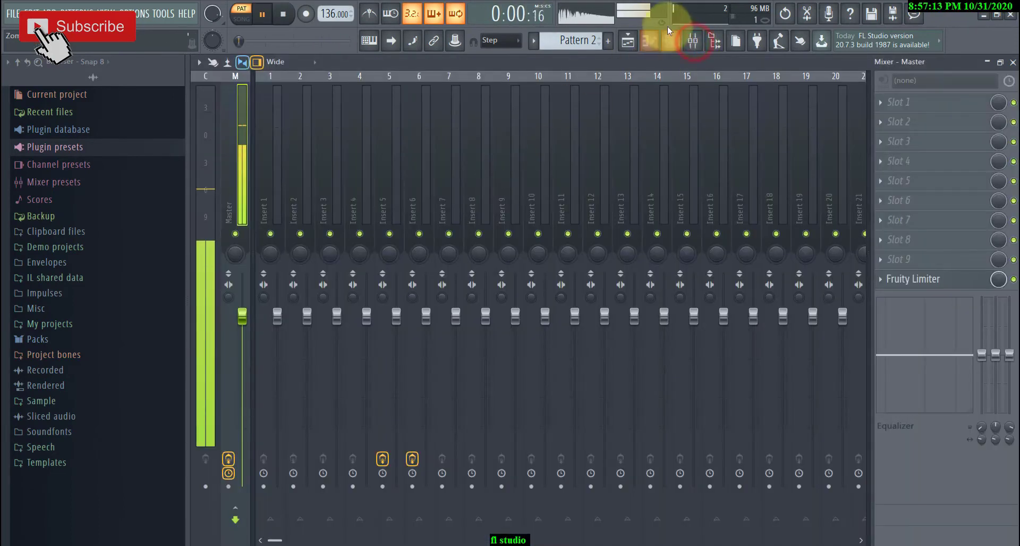
{"action": "left_click", "coordinate": [653, 42]}
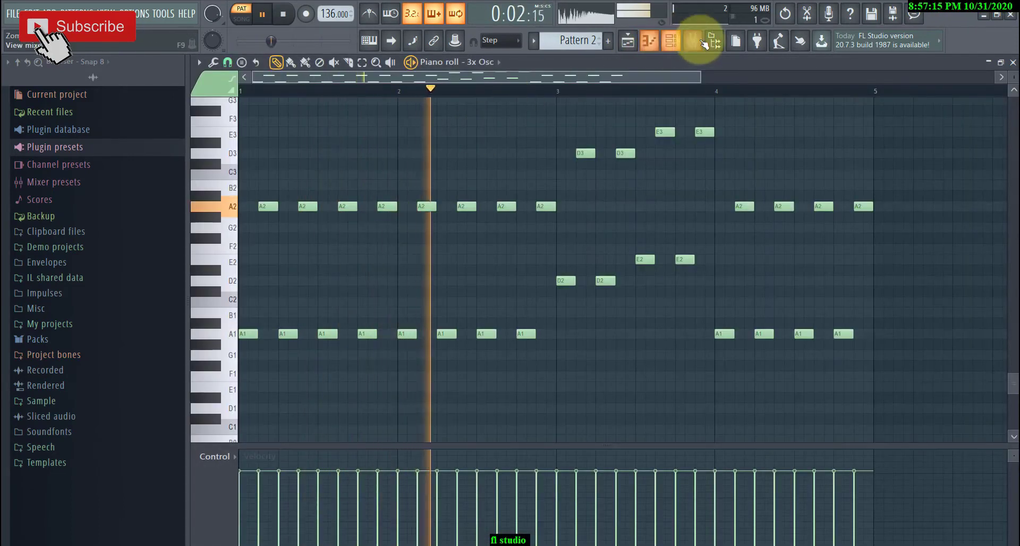
{"action": "left_click", "coordinate": [673, 42]}
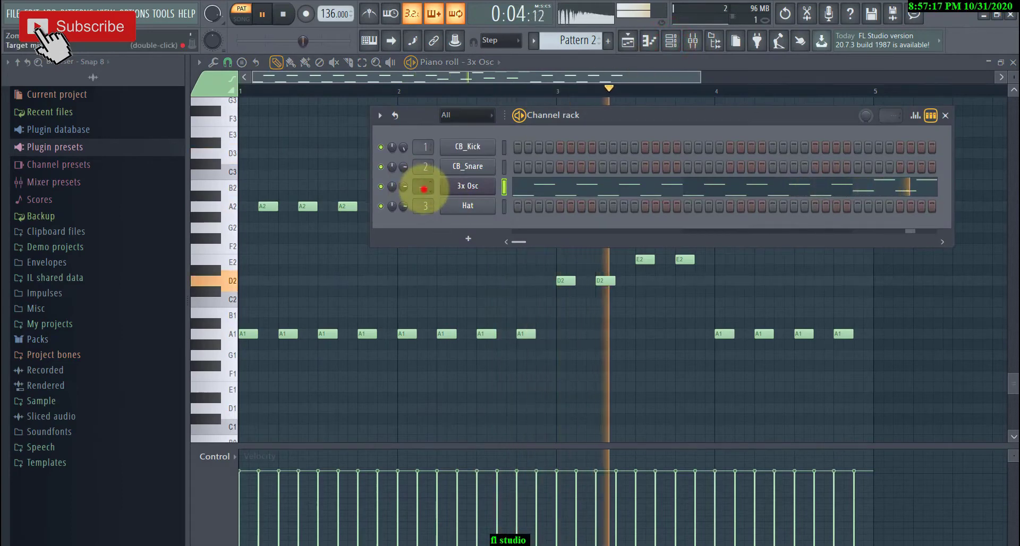
Try routing the 3x Osc channel to mixer track 1.
{"action": "left_click", "coordinate": [425, 186]}
{"action": "left_click_drag", "start_coordinate": [425, 167], "coordinate": [424, 187]}
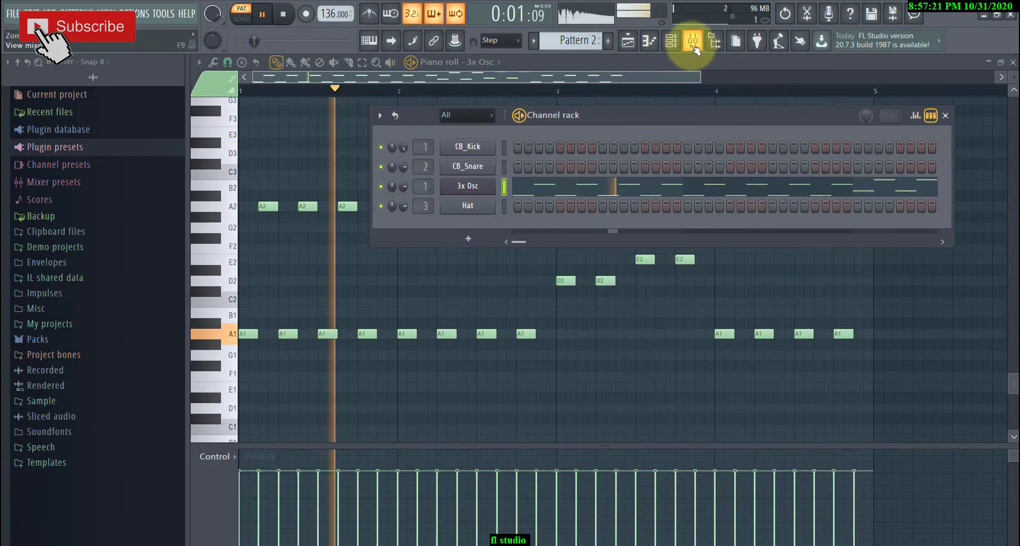
{"action": "left_click_drag", "start_coordinate": [422, 186], "coordinate": [422, 181]}
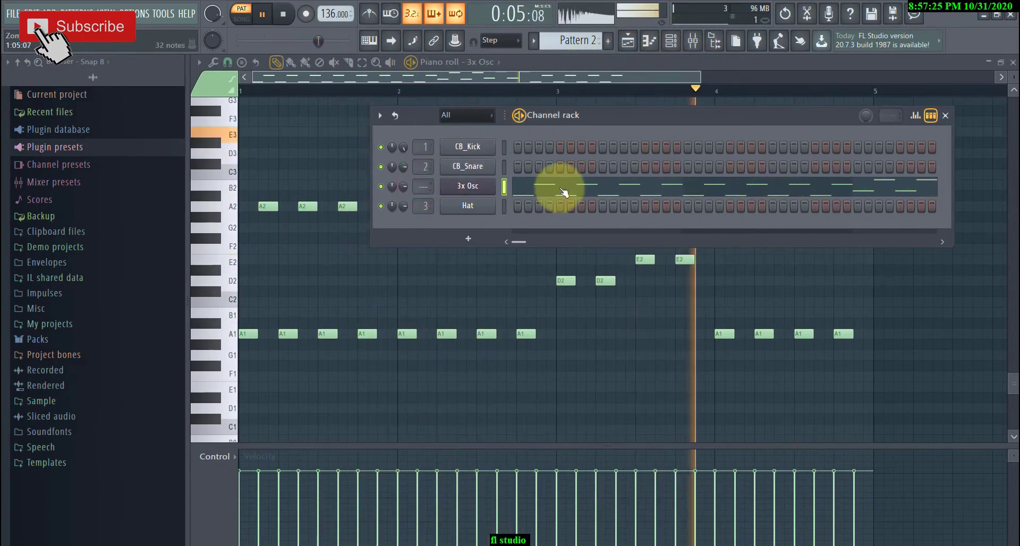
Adjust Mod X and Mod Y of the 3x Osc channel's Fast LP filter while the pattern plays.
{"action": "left_click", "coordinate": [476, 184]}
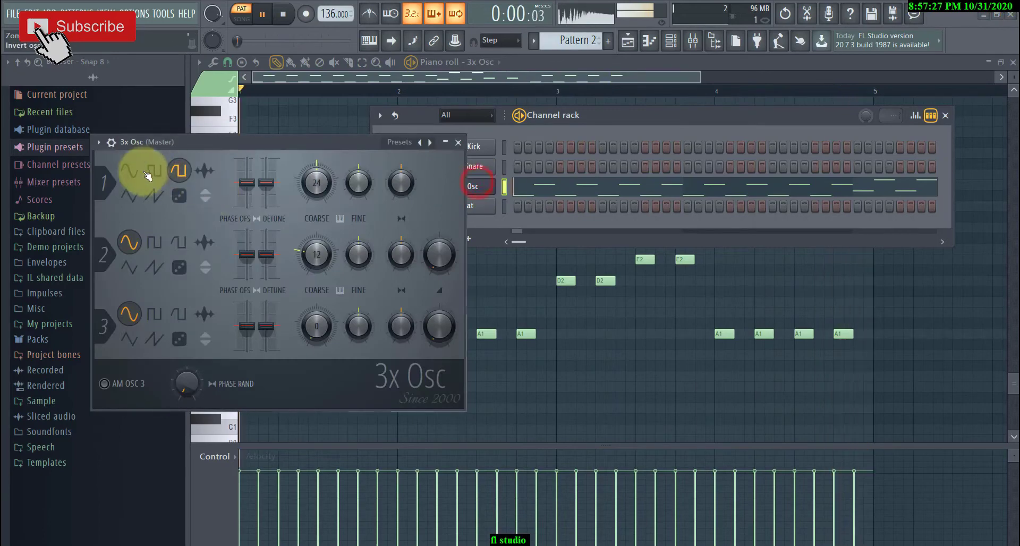
{"action": "left_click", "coordinate": [113, 143]}
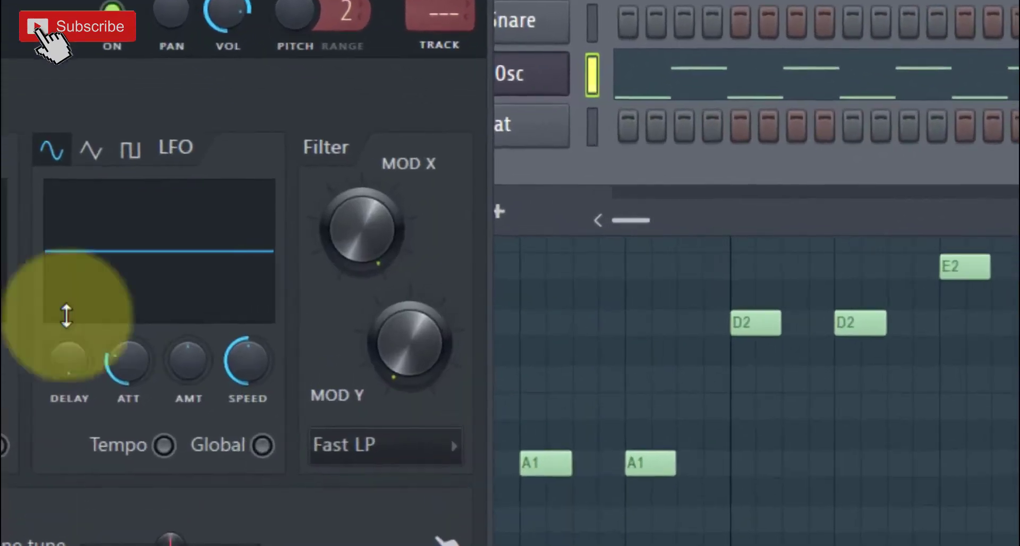
{"action": "left_click_drag", "start_coordinate": [404, 357], "coordinate": [410, 59]}
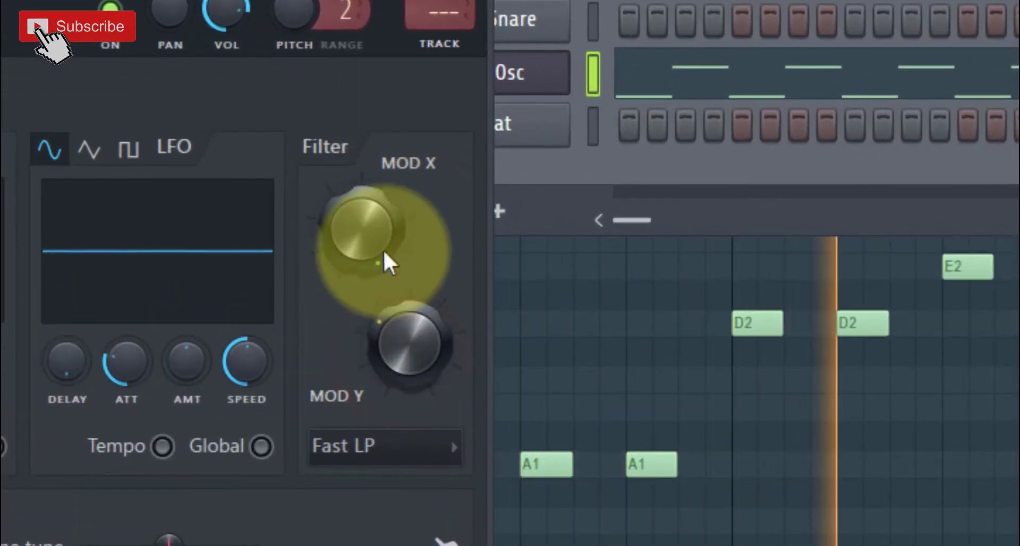
{"action": "left_click_drag", "start_coordinate": [384, 246], "coordinate": [387, 535]}
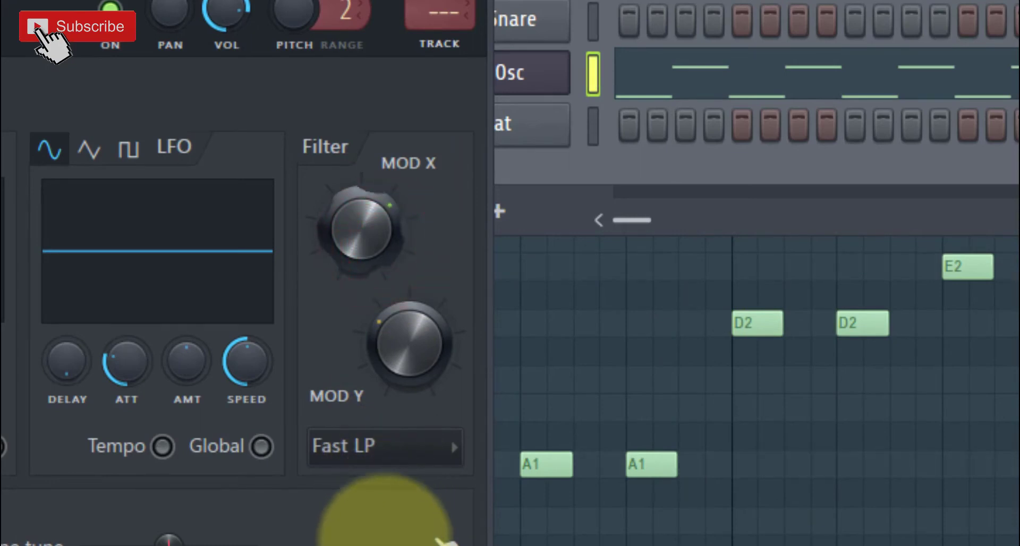
{"action": "left_click_drag", "start_coordinate": [410, 336], "coordinate": [410, 251]}
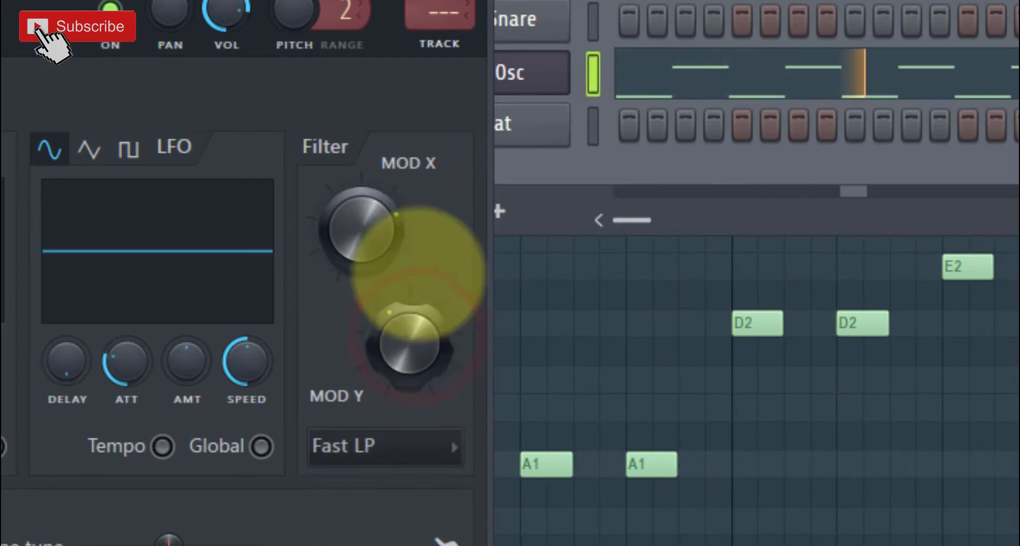
{"action": "mouse_move", "coordinate": [368, 198]}
{"action": "left_mouse_down"}
{"action": "mouse_move", "coordinate": [373, 256]}
{"action": "mouse_move", "coordinate": [378, 207]}
{"action": "left_mouse_up"}
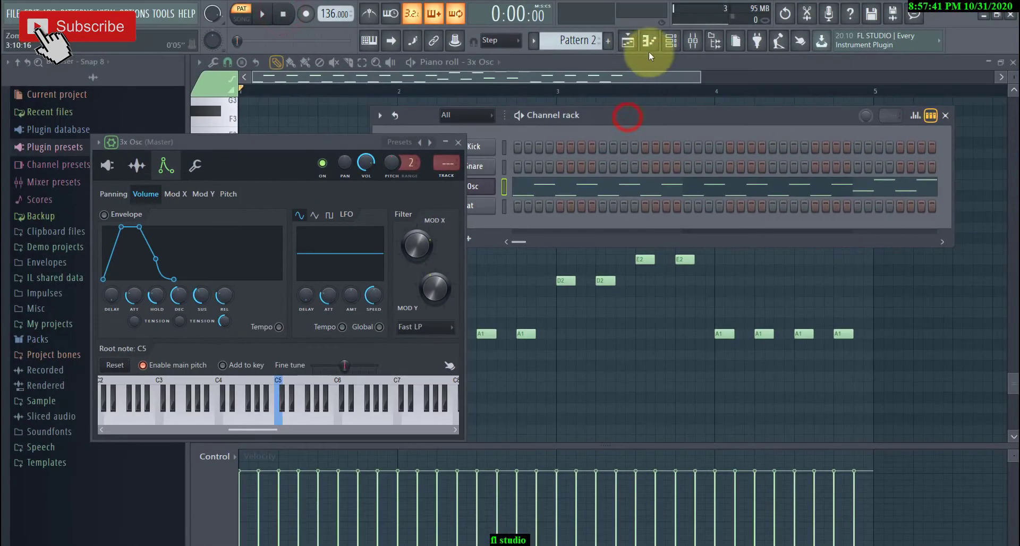
Close the 3x Osc settings and place Pattern 2 on Track 2 of the playlist, starting at bar 1.
{"action": "left_click", "coordinate": [628, 41]}
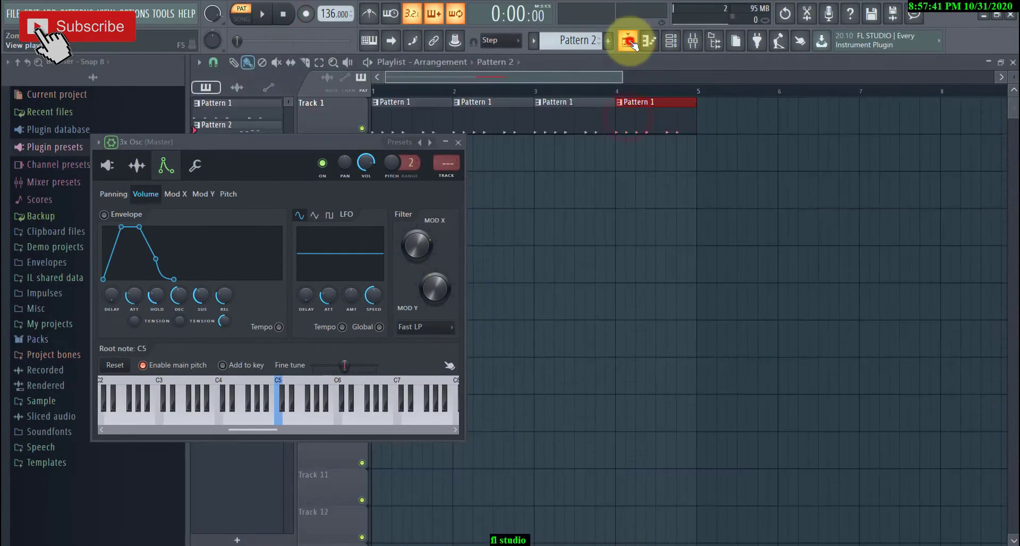
{"action": "left_click", "coordinate": [458, 143]}
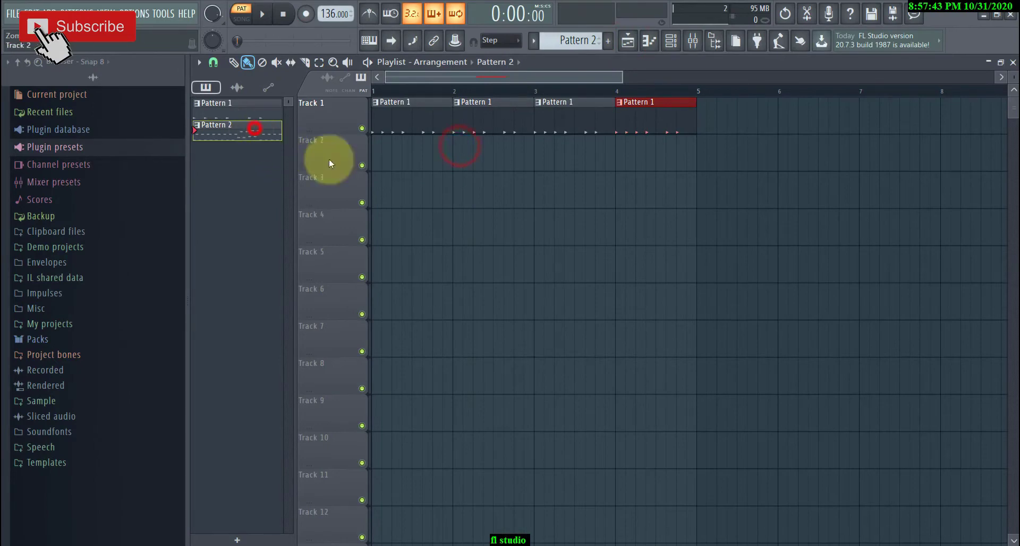
{"action": "left_click", "coordinate": [376, 156]}
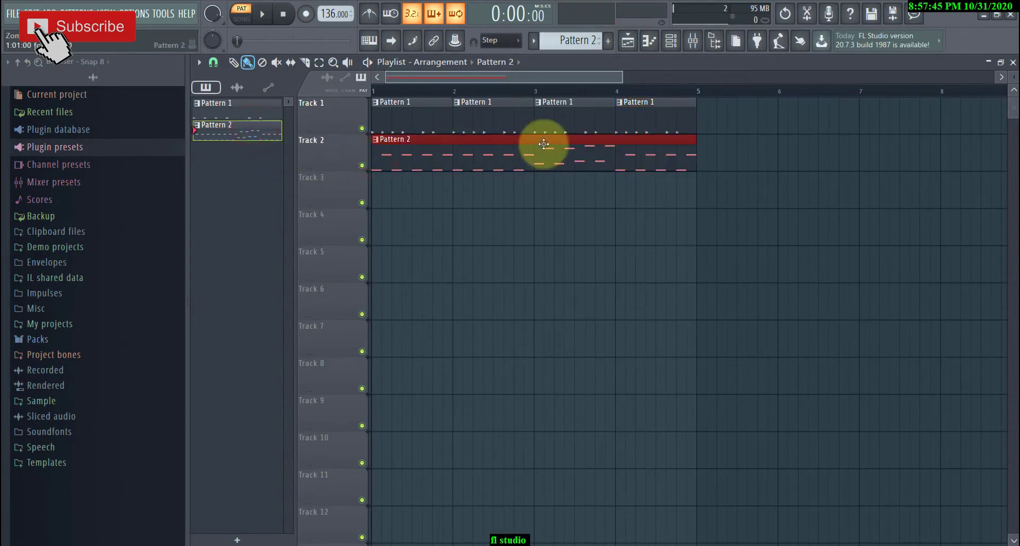
Switch to a new empty Pattern 3 and insert a second 3x Osc channel.
{"action": "left_click", "coordinate": [692, 47]}
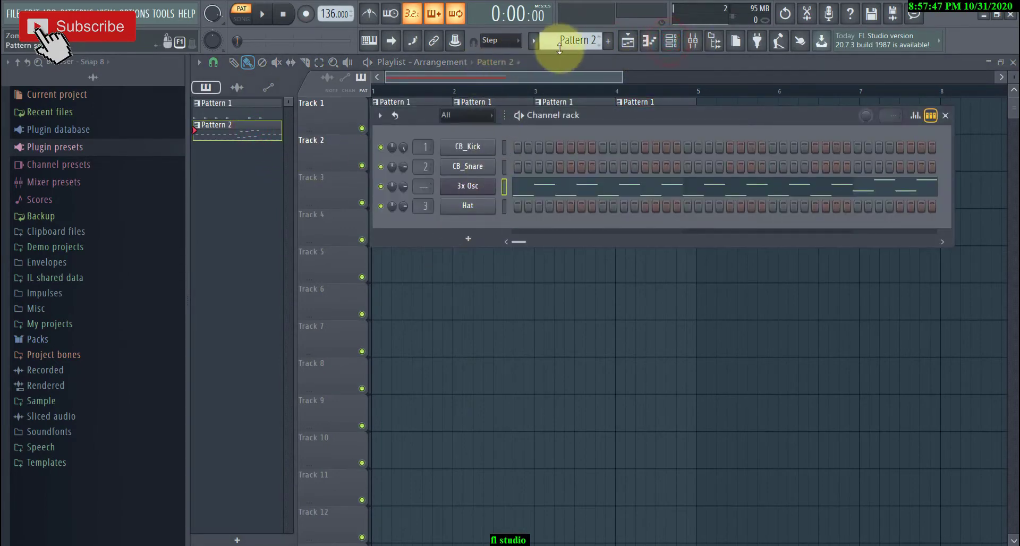
{"action": "left_click_drag", "start_coordinate": [581, 45], "coordinate": [569, 41]}
{"action": "right_click", "coordinate": [479, 190]}
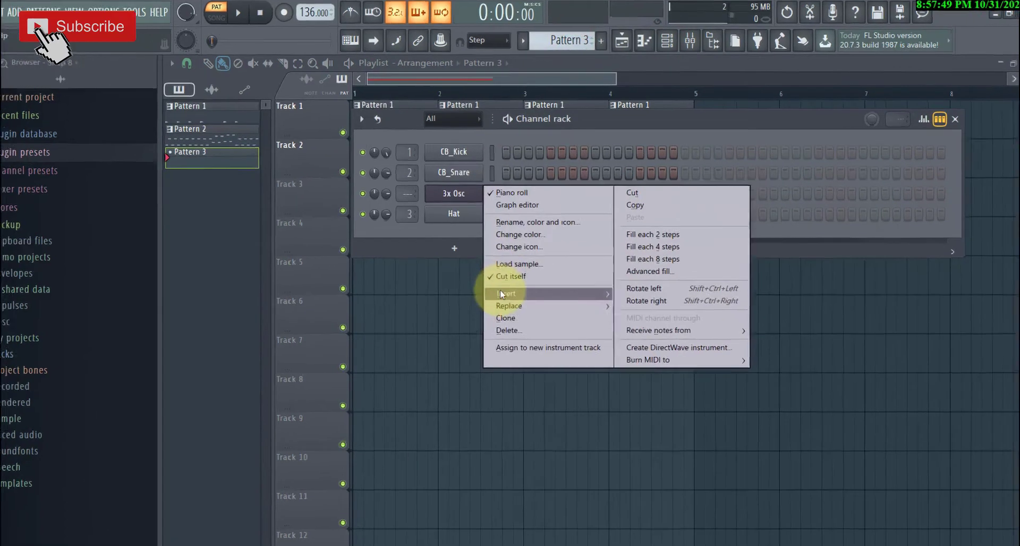
{"action": "mouse_move", "coordinate": [509, 280]}
{"action": "left_click", "coordinate": [547, 84]}
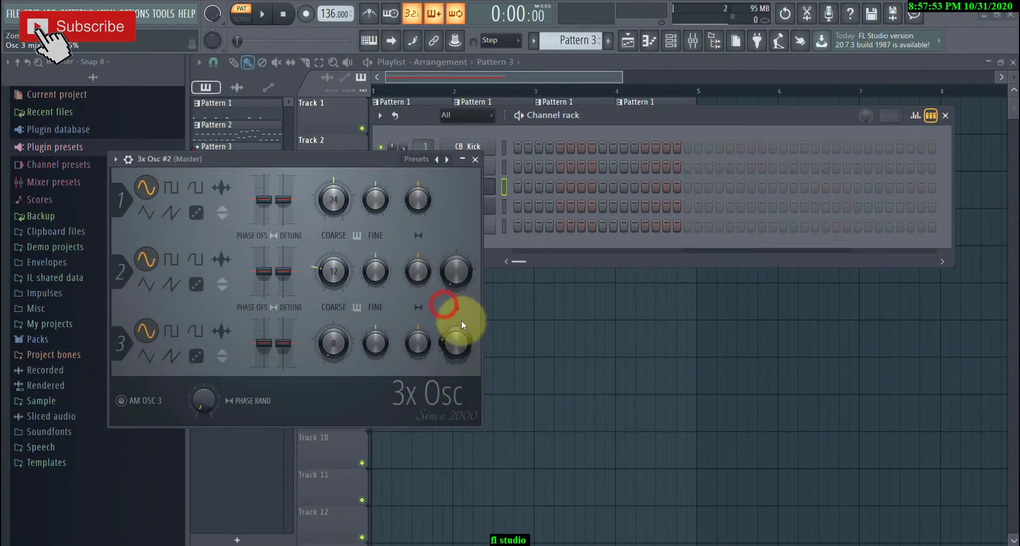
Turn down oscillators 2 and 3 on 3x Osc #2, give oscillator 1 the first 3x Osc's waveform, and route the channel to mixer track 4.
{"action": "left_click", "coordinate": [456, 341]}
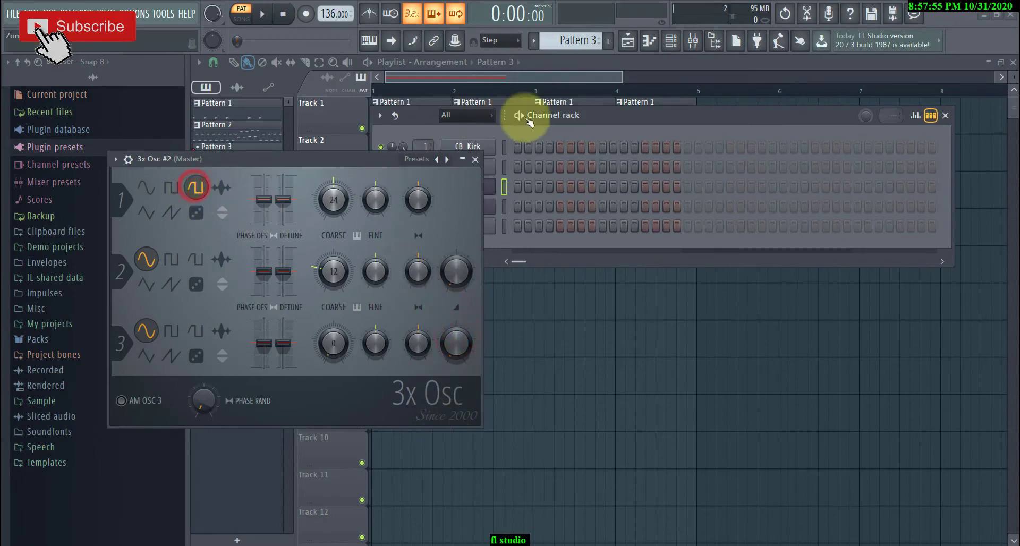
{"action": "left_click", "coordinate": [475, 160]}
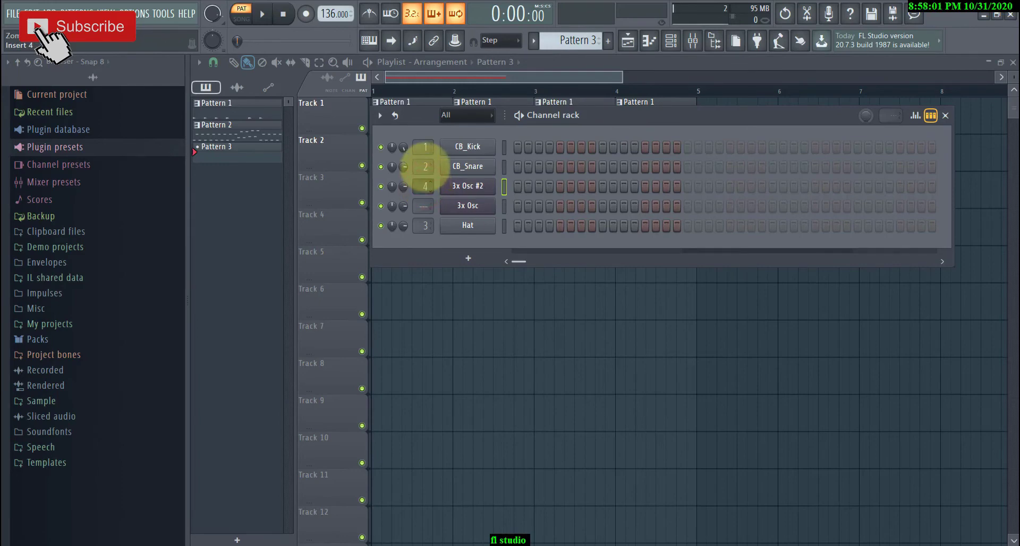
{"action": "left_click", "coordinate": [460, 186]}
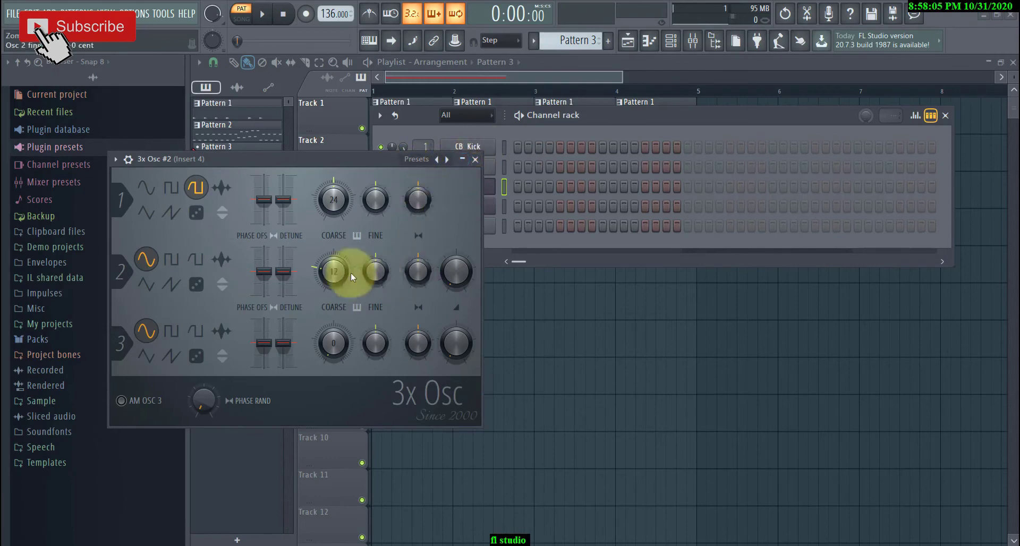
{"action": "left_click", "coordinate": [476, 160]}
Open the piano roll for the 3x Osc #2 channel.
{"action": "right_click", "coordinate": [467, 186]}
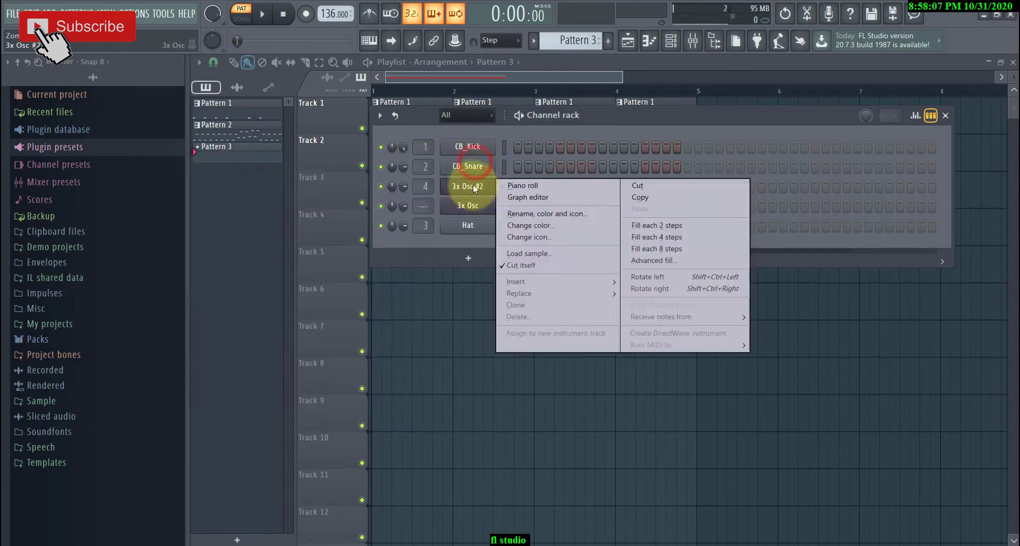
{"action": "left_click", "coordinate": [515, 187]}
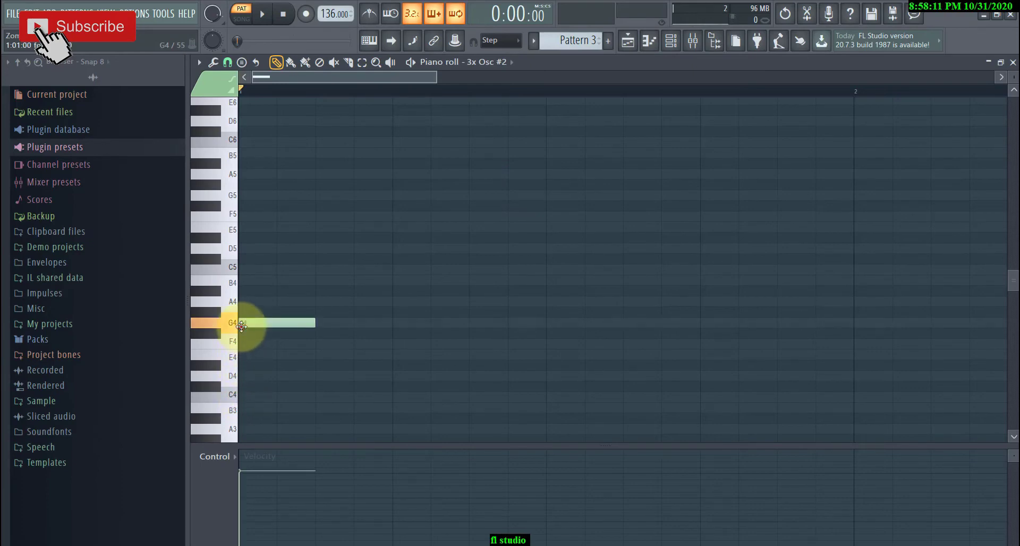
{"action": "left_click_drag", "start_coordinate": [241, 326], "coordinate": [244, 300]}
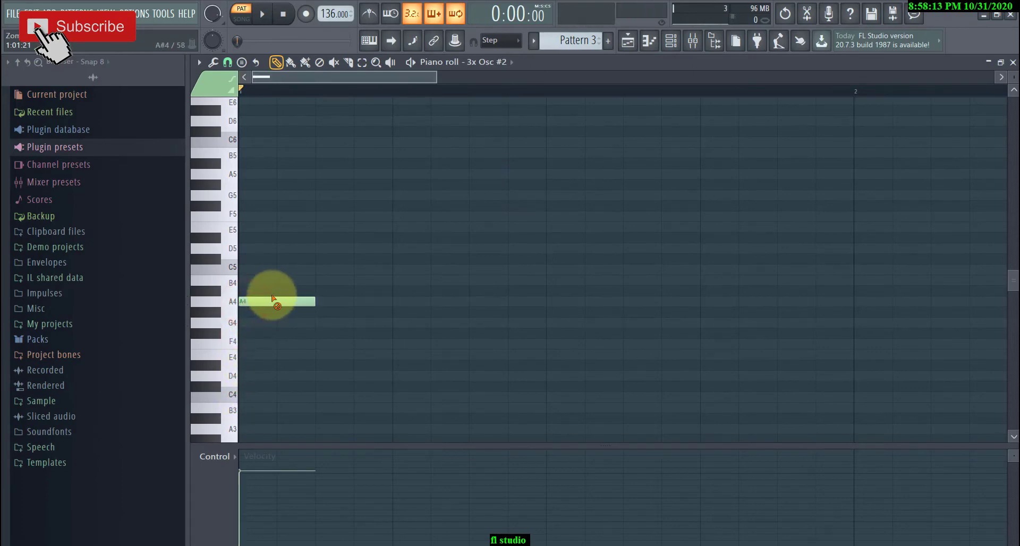
{"action": "right_click", "coordinate": [272, 302]}
{"action": "scroll", "coordinate": [351, 96], "scroll_direction": "down", "scroll_amount": 3}
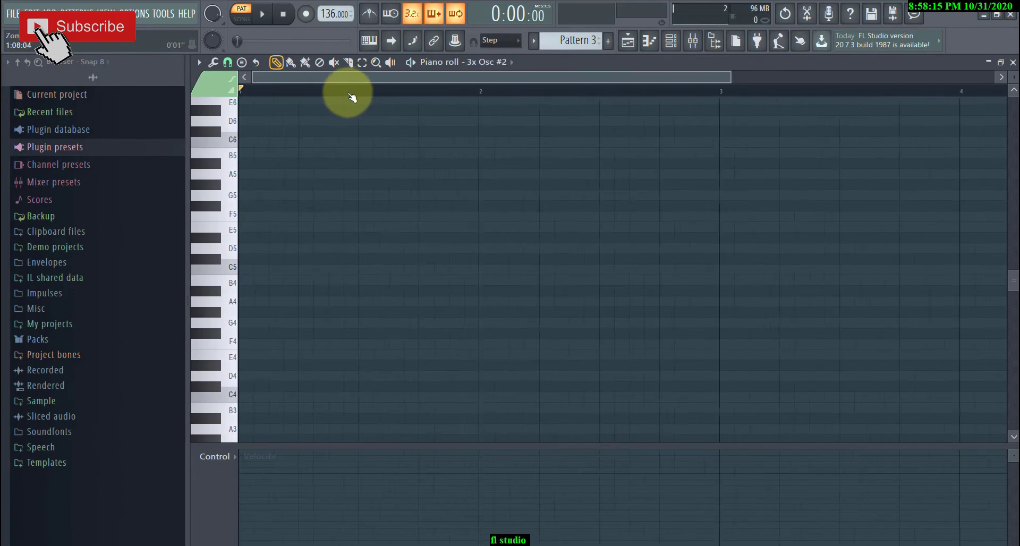
Place an eighth-note A3 on the first offbeat of bar 1 in the 3x Osc #2 piano roll.
{"action": "left_click_drag", "start_coordinate": [359, 81], "coordinate": [275, 66]}
{"action": "scroll", "coordinate": [261, 300], "scroll_direction": "down", "scroll_amount": 2}
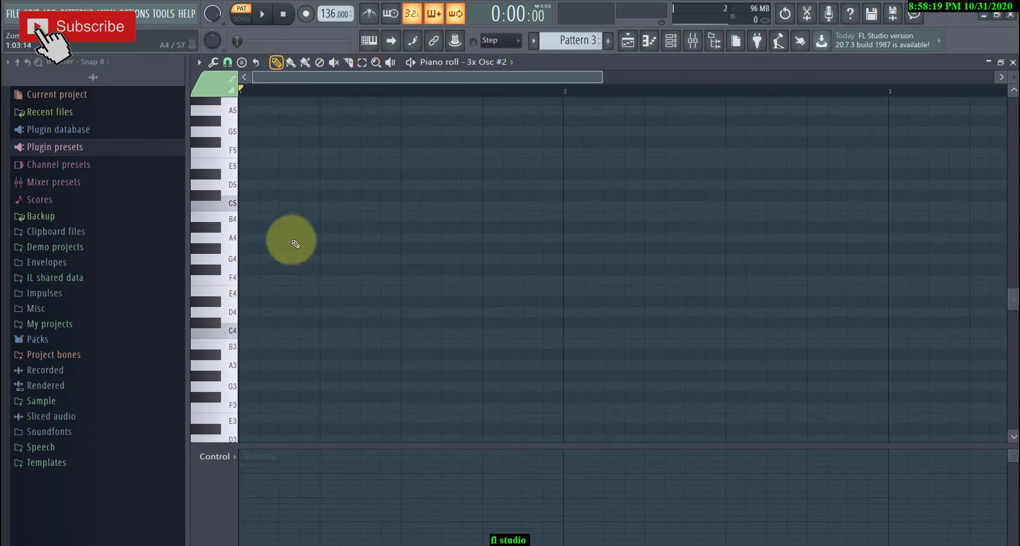
{"action": "left_click_drag", "start_coordinate": [286, 238], "coordinate": [291, 404]}
{"action": "scroll", "coordinate": [294, 343], "scroll_direction": "up", "scroll_amount": 2}
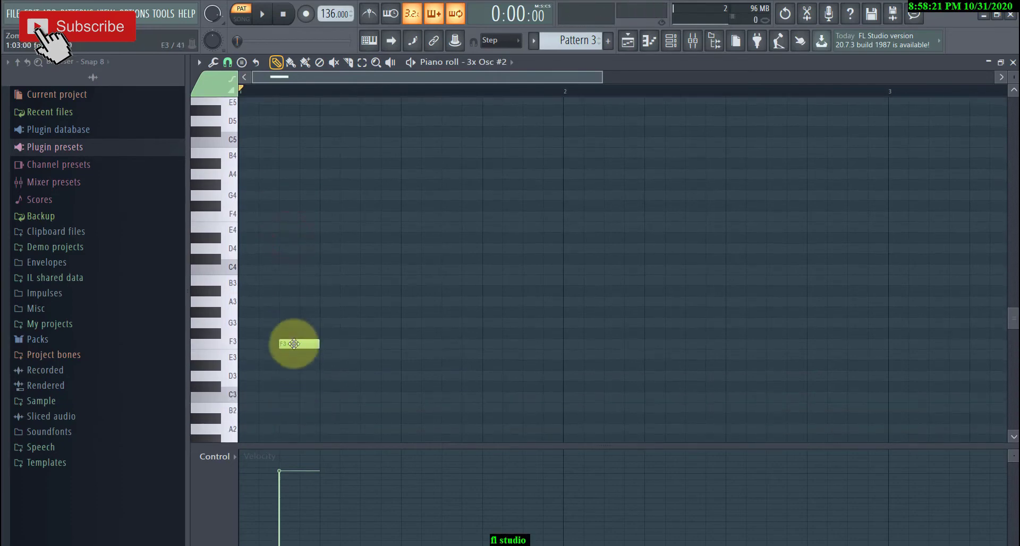
{"action": "left_click_drag", "start_coordinate": [294, 340], "coordinate": [292, 305]}
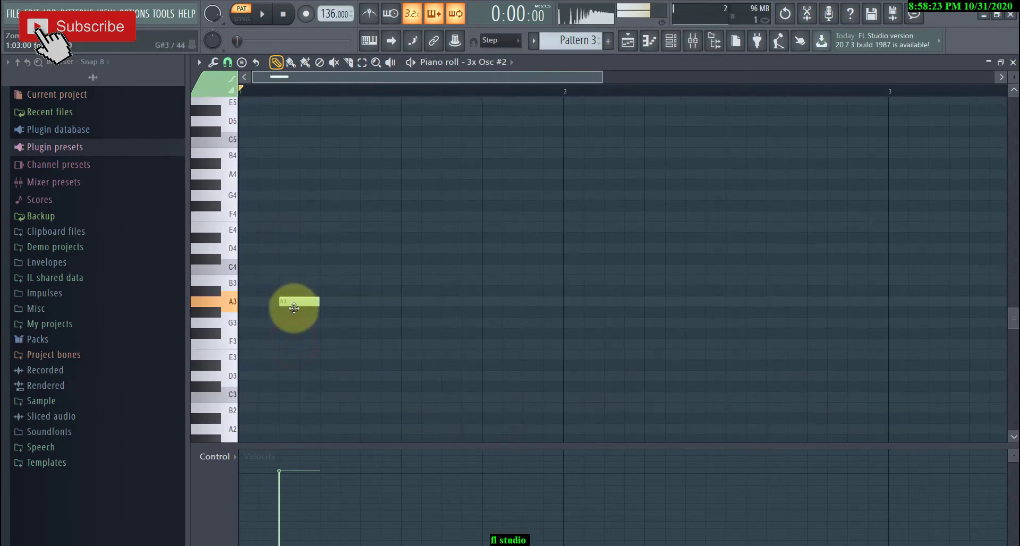
{"action": "scroll", "coordinate": [299, 314], "scroll_direction": "down", "scroll_amount": 2}
{"action": "scroll", "coordinate": [299, 314], "scroll_direction": "down", "scroll_amount": 1}
{"action": "mouse_move", "coordinate": [301, 239]}
{"action": "left_mouse_down"}
{"action": "mouse_move", "coordinate": [301, 371]}
{"action": "mouse_move", "coordinate": [300, 237]}
{"action": "left_mouse_up"}
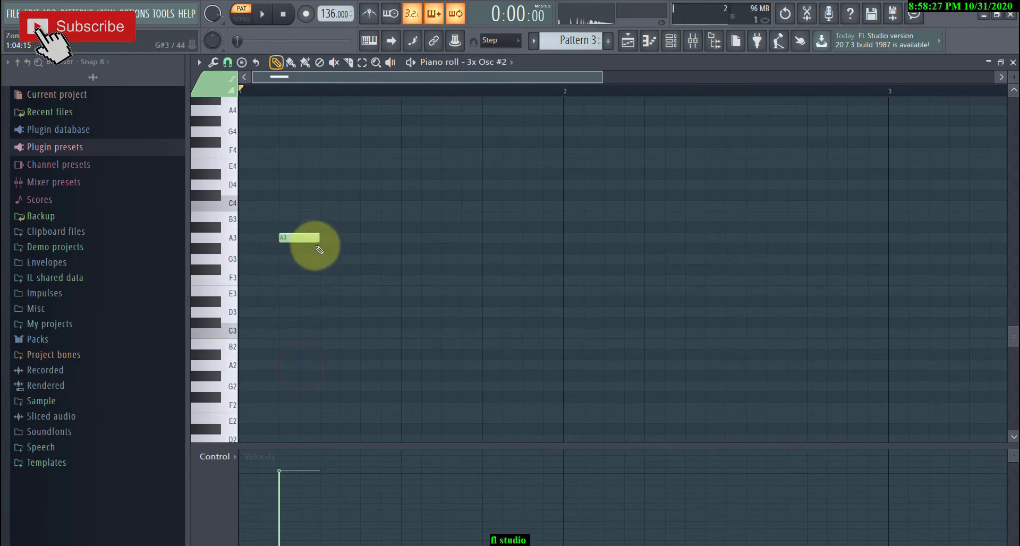
Continue the melody after the first A3 with consecutive eighth notes C4, D4, E4 and A3.
{"action": "left_click", "coordinate": [324, 205]}
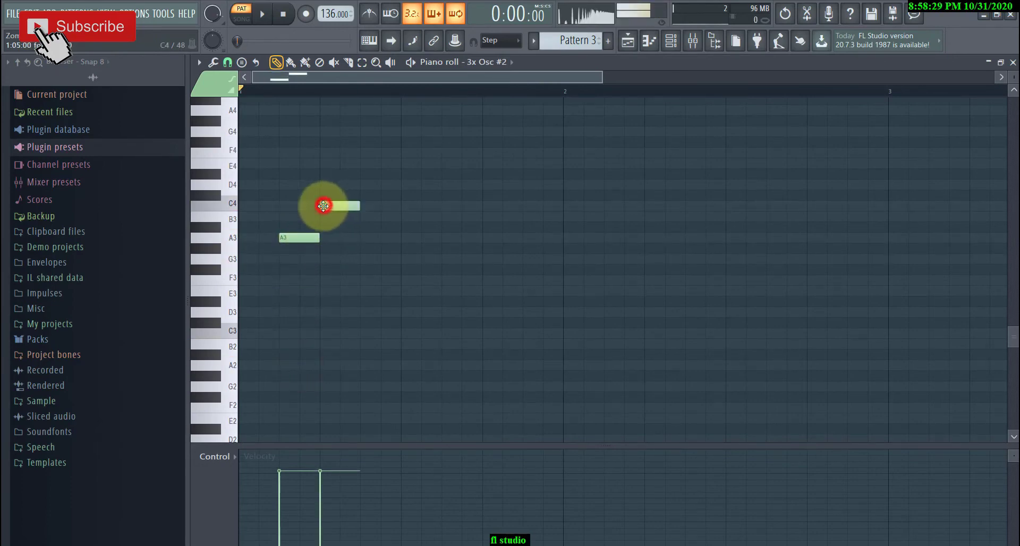
{"action": "left_click", "coordinate": [361, 185]}
{"action": "left_click", "coordinate": [405, 164]}
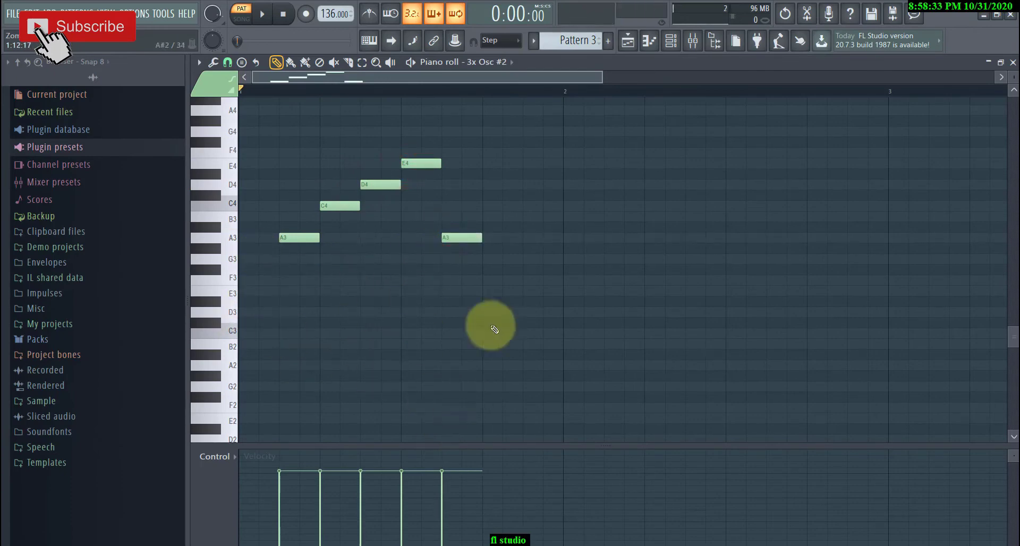
Extend the melody with eighth notes A3, C4, D4, E4, F4, E4, C4, D4 from bar 2's first offbeat, and D4, C4, E4, A3 within bar 3.
{"action": "left_click", "coordinate": [606, 238]}
{"action": "left_click", "coordinate": [648, 217]}
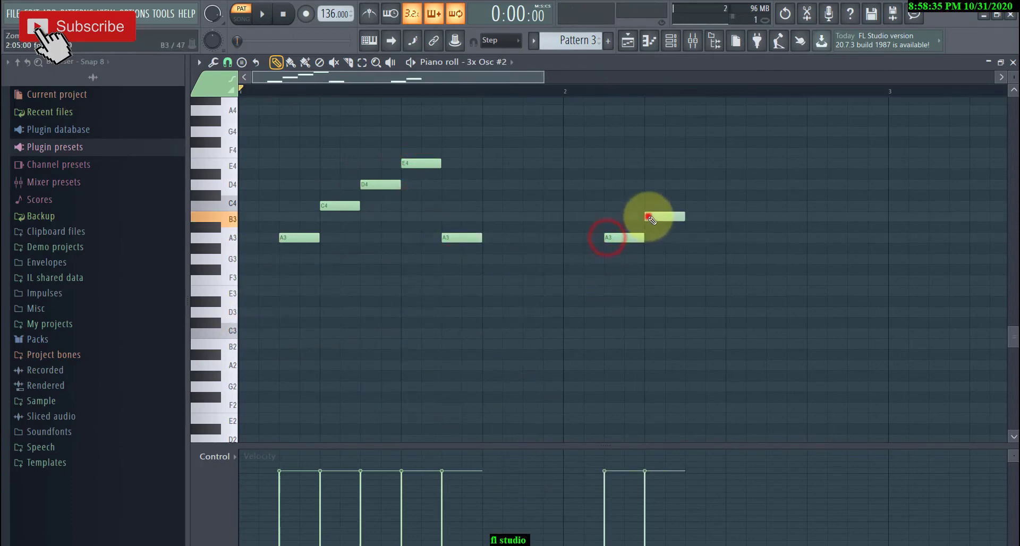
{"action": "left_click_drag", "start_coordinate": [662, 216], "coordinate": [664, 205]}
{"action": "left_click", "coordinate": [689, 184]}
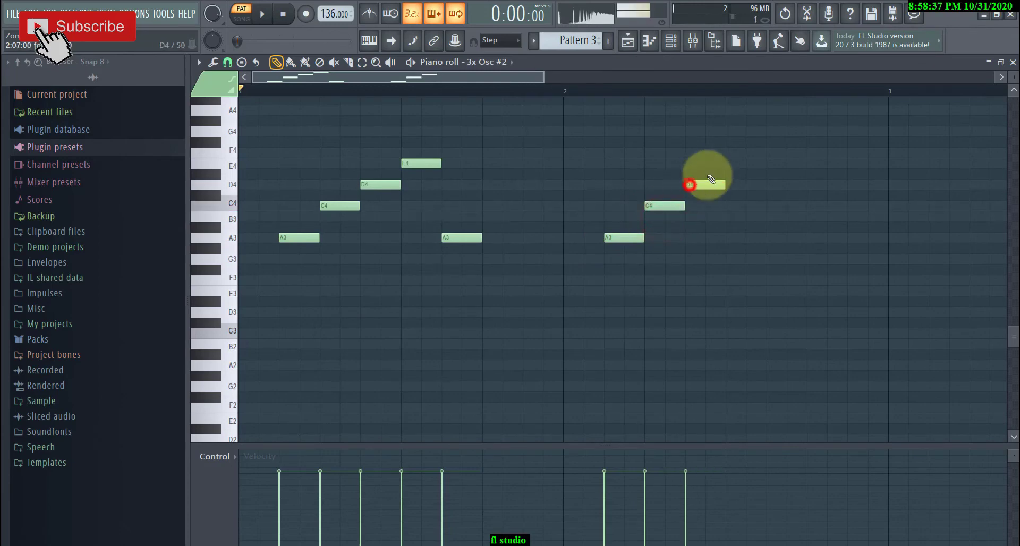
{"action": "left_click", "coordinate": [729, 164]}
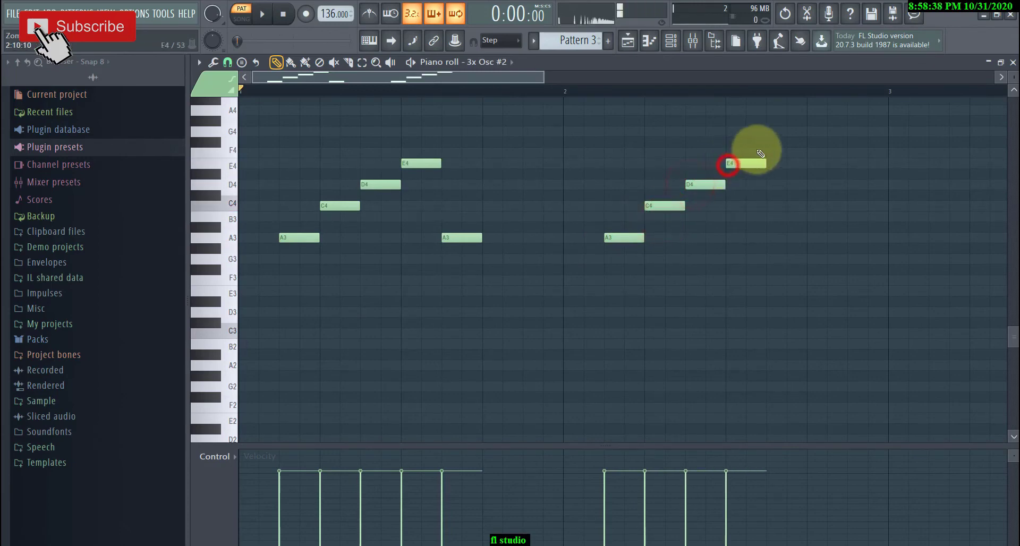
{"action": "left_click", "coordinate": [809, 163]}
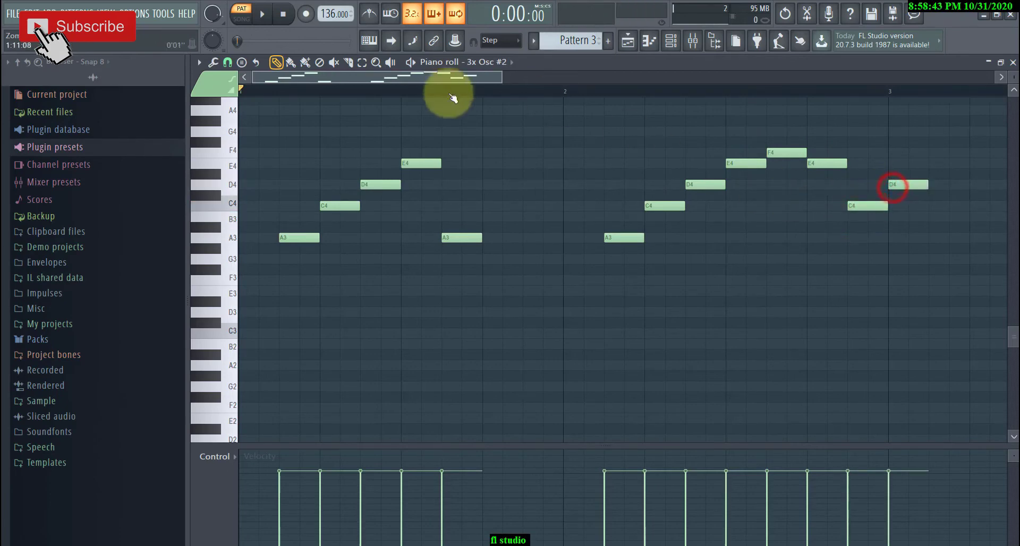
{"action": "left_click_drag", "start_coordinate": [500, 76], "coordinate": [616, 77]}
{"action": "left_click", "coordinate": [641, 164]}
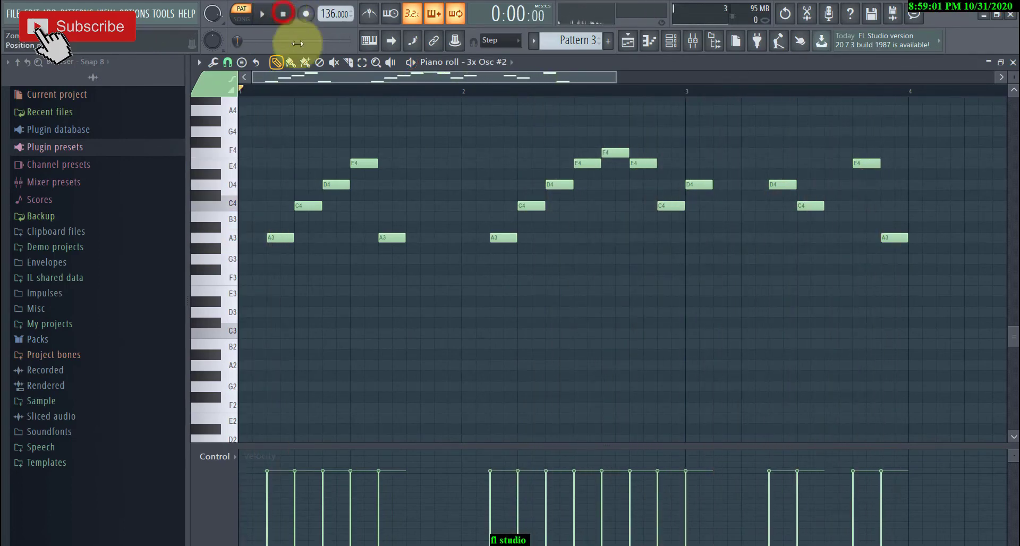
Load Fruity Reeverb 2 into the first effect slot of mixer Insert 4.
{"action": "left_click", "coordinate": [671, 41]}
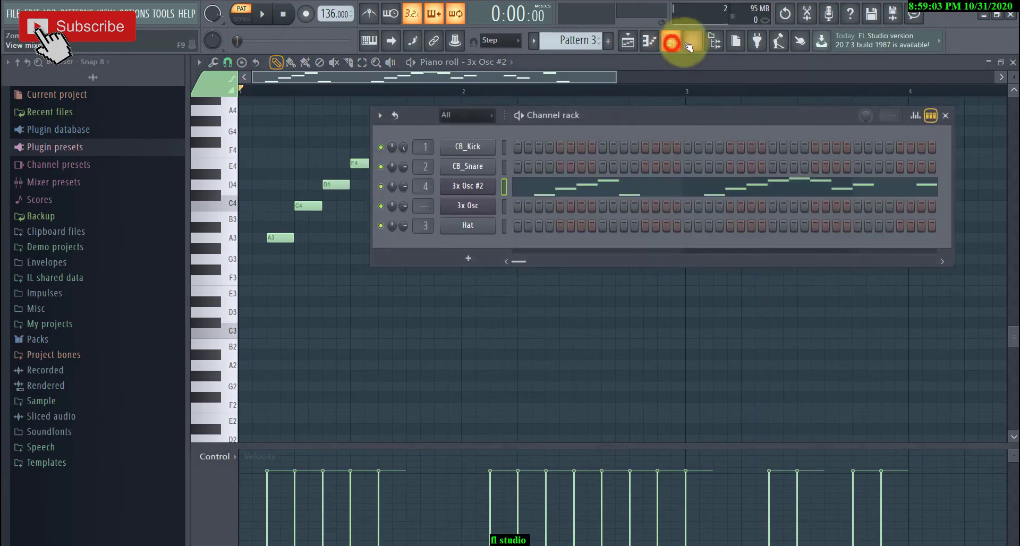
{"action": "left_click", "coordinate": [693, 41]}
{"action": "left_click", "coordinate": [885, 103]}
{"action": "mouse_move", "coordinate": [781, 145]}
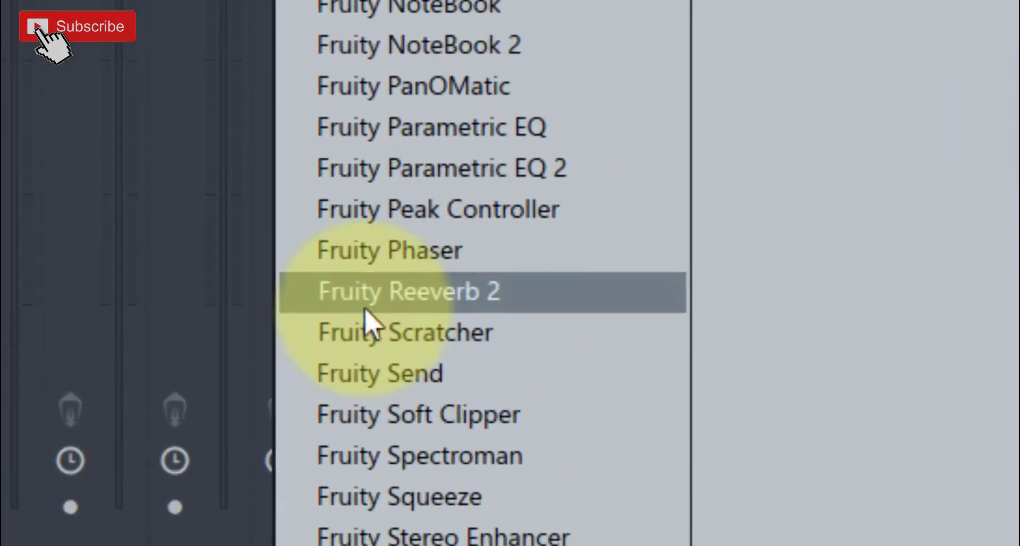
{"action": "left_click", "coordinate": [365, 310]}
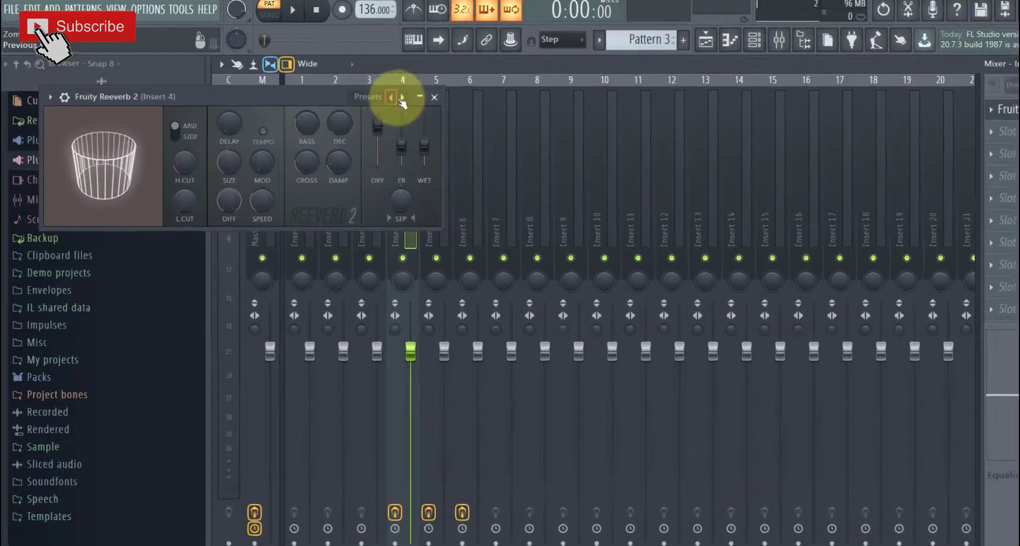
Choose the Default preset of Fruity Reeverb 2, lower its wet level slightly, and play the pattern.
{"action": "left_click", "coordinate": [397, 99]}
{"action": "left_click", "coordinate": [801, 153]}
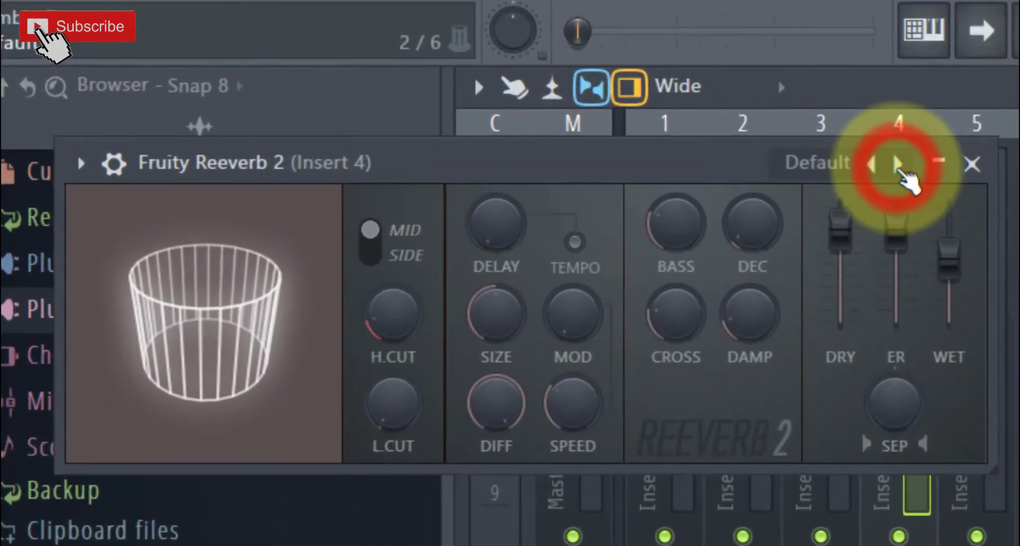
{"action": "left_click", "coordinate": [802, 153]}
{"action": "left_click", "coordinate": [778, 152]}
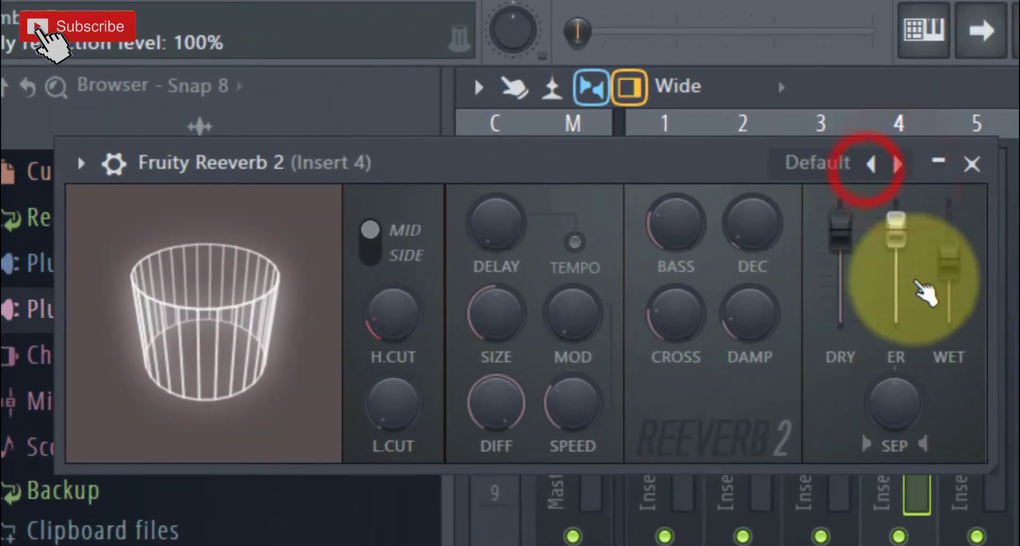
{"action": "mouse_move", "coordinate": [943, 252]}
{"action": "left_mouse_down"}
{"action": "mouse_move", "coordinate": [946, 318]}
{"action": "mouse_move", "coordinate": [949, 270]}
{"action": "left_mouse_up"}
{"action": "left_click", "coordinate": [654, 1]}
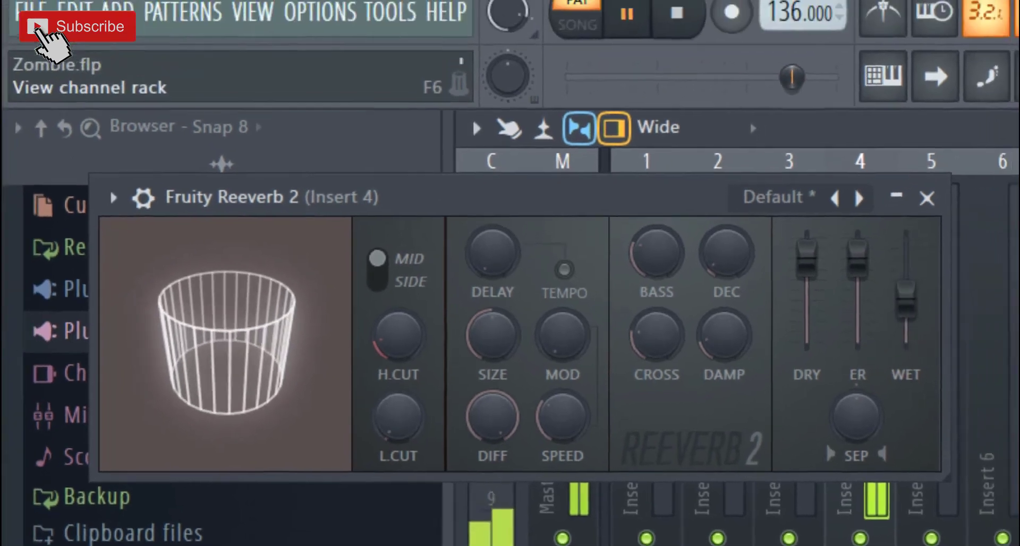
Adjust the filter of 3x Osc #2 by raising Mod Y and lowering Mod X, and play the pattern.
{"action": "left_click", "coordinate": [671, 41]}
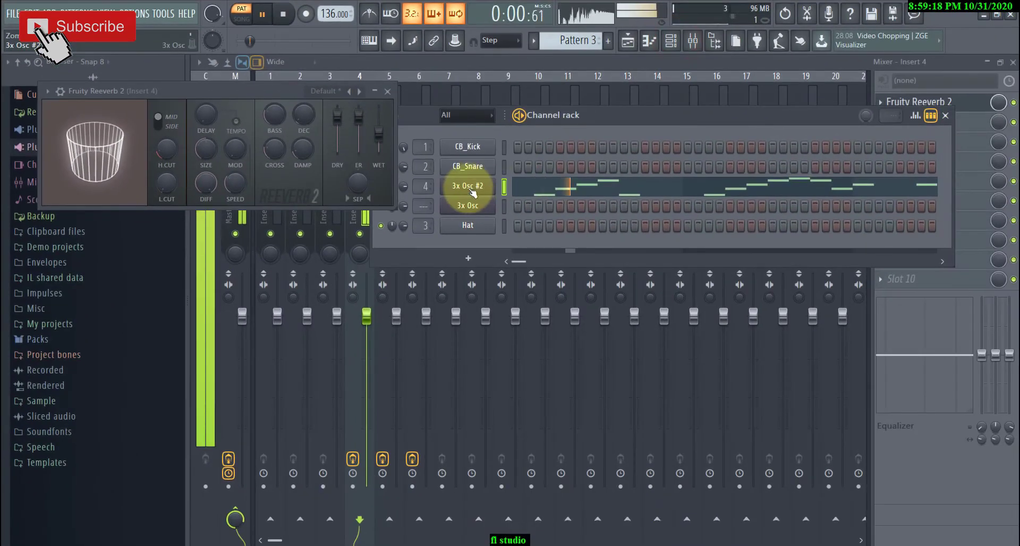
{"action": "left_click", "coordinate": [468, 188]}
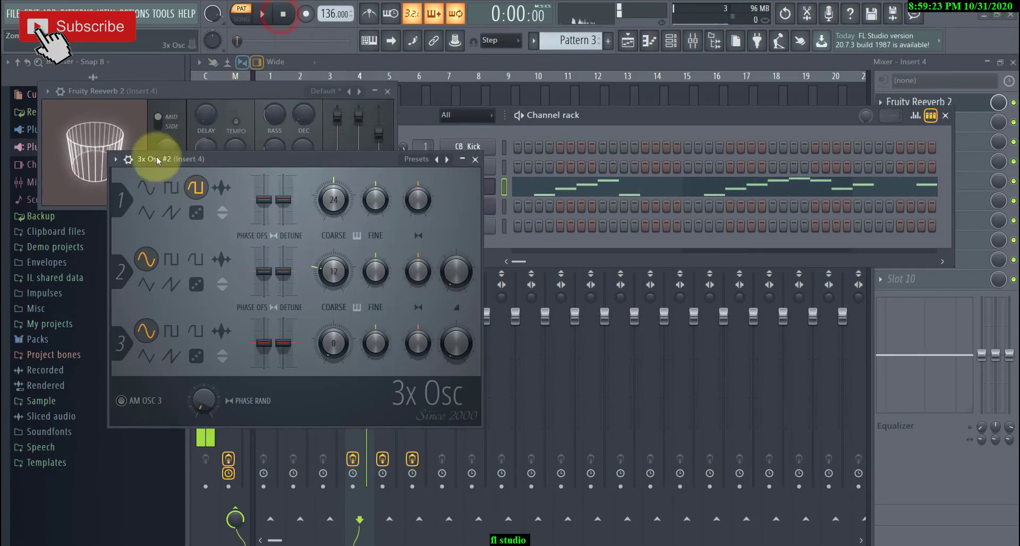
{"action": "left_click", "coordinate": [129, 159]}
{"action": "left_click", "coordinate": [154, 182]}
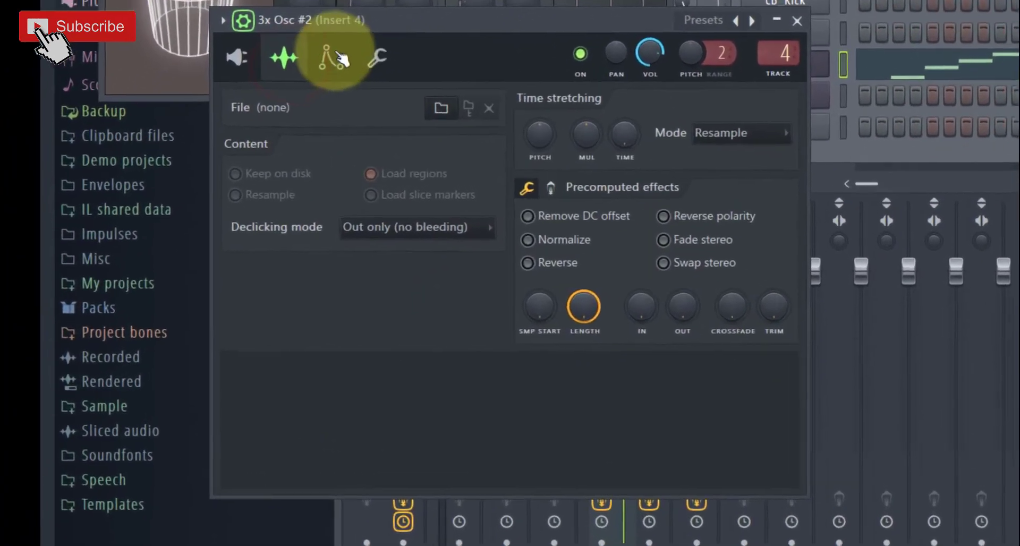
{"action": "left_click", "coordinate": [181, 183]}
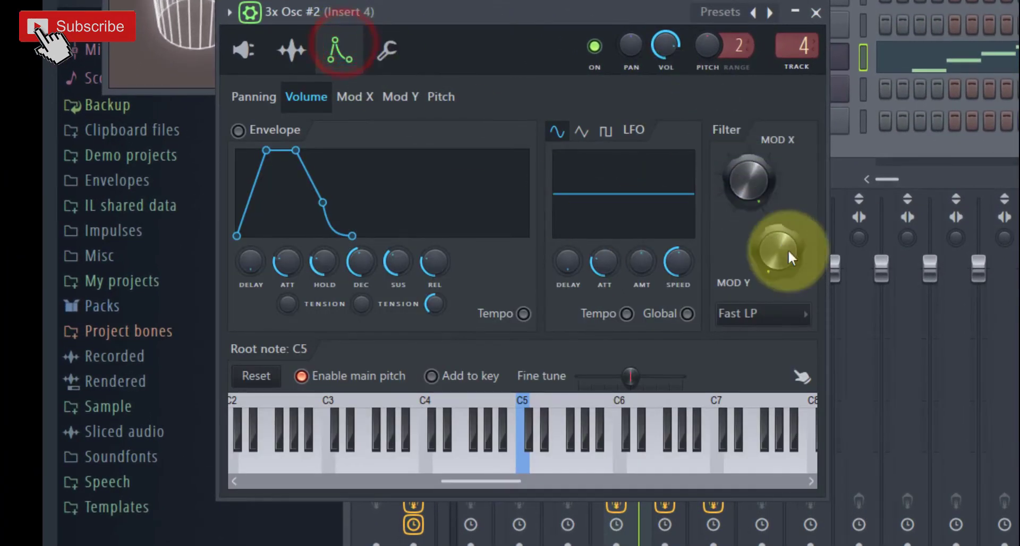
{"action": "left_click_drag", "start_coordinate": [785, 247], "coordinate": [783, 131]}
{"action": "left_click_drag", "start_coordinate": [762, 185], "coordinate": [771, 341]}
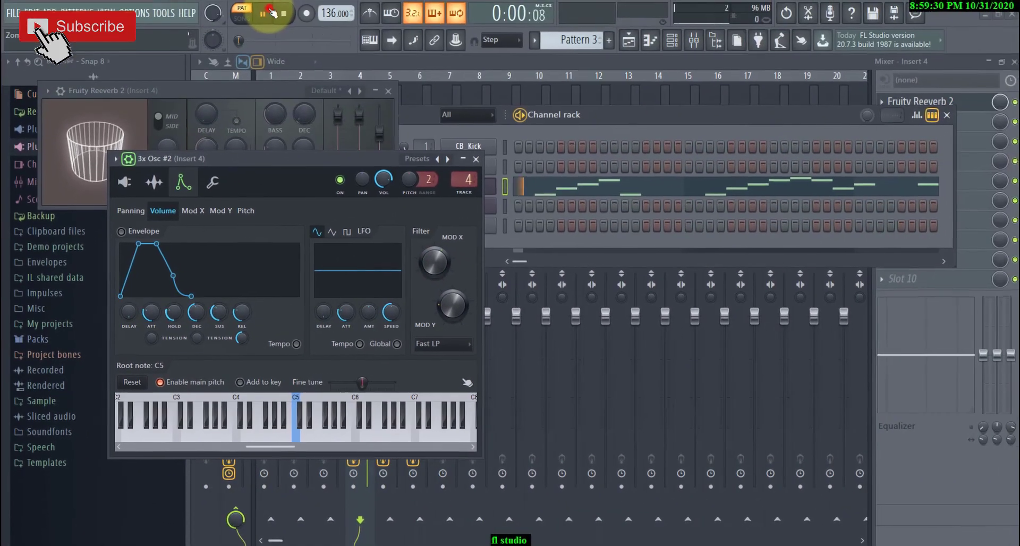
{"action": "left_click", "coordinate": [262, 14]}
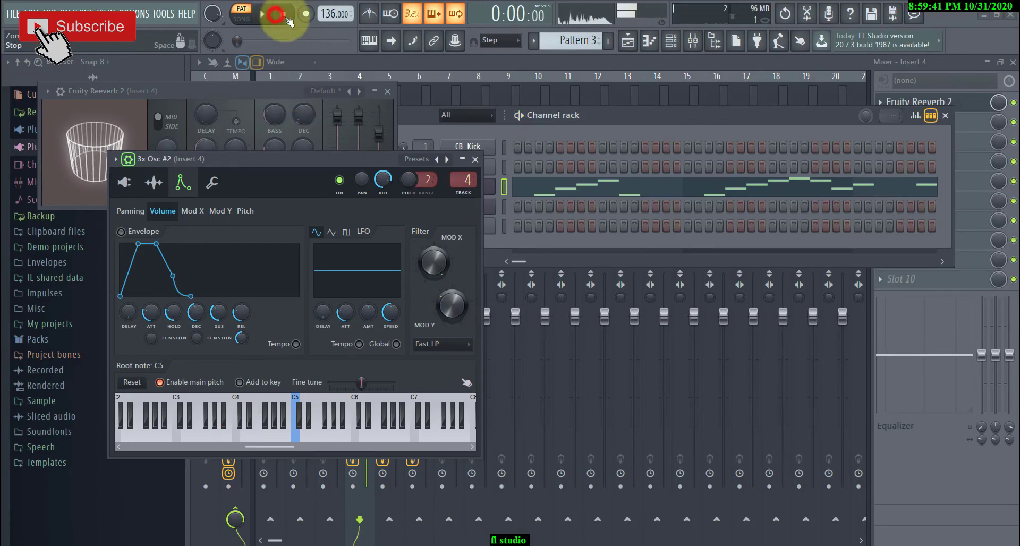
Close the plugin windows and place Pattern 3 at bar 1 on Track 3 of the playlist.
{"action": "left_click", "coordinate": [628, 40]}
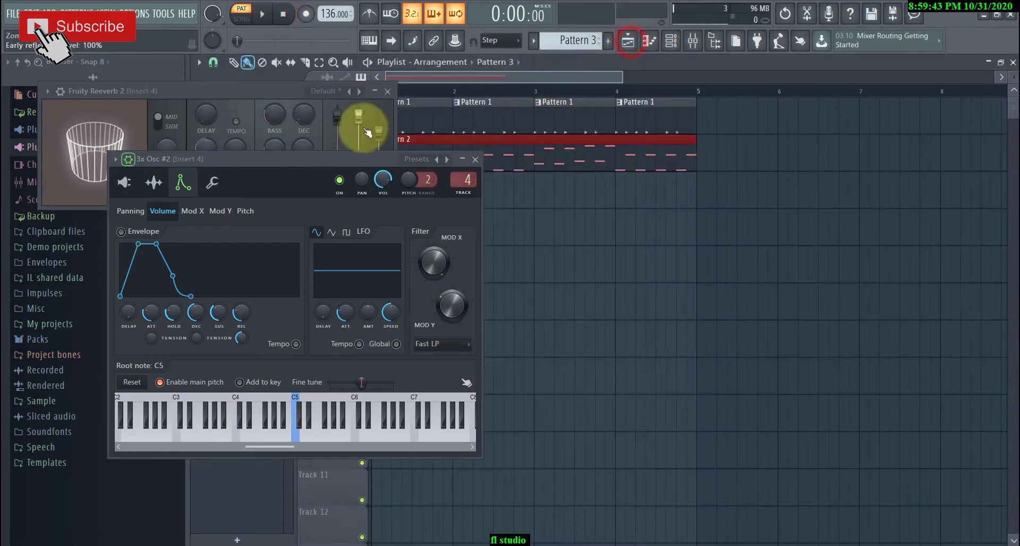
{"action": "left_click", "coordinate": [387, 92]}
{"action": "left_click", "coordinate": [475, 159]}
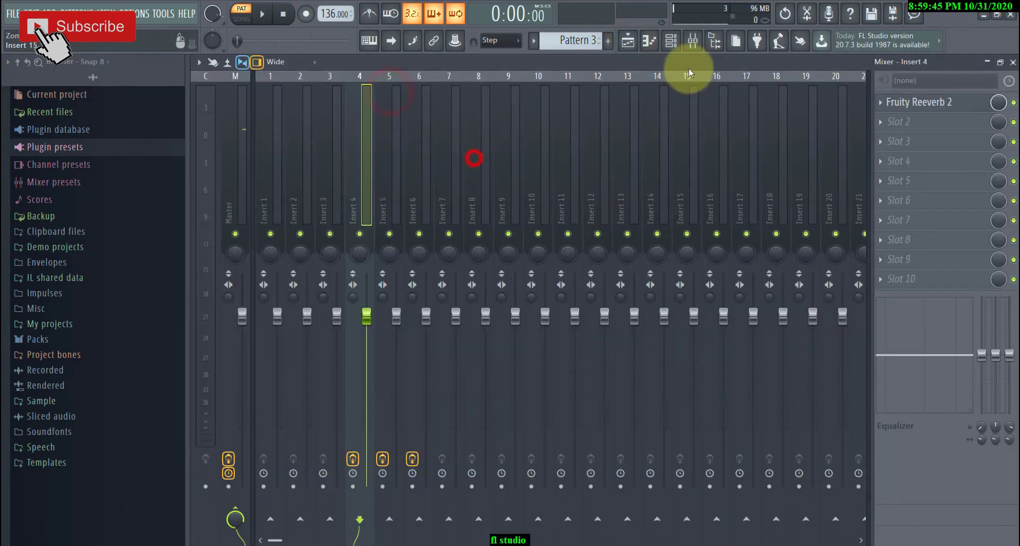
{"action": "left_click", "coordinate": [627, 41]}
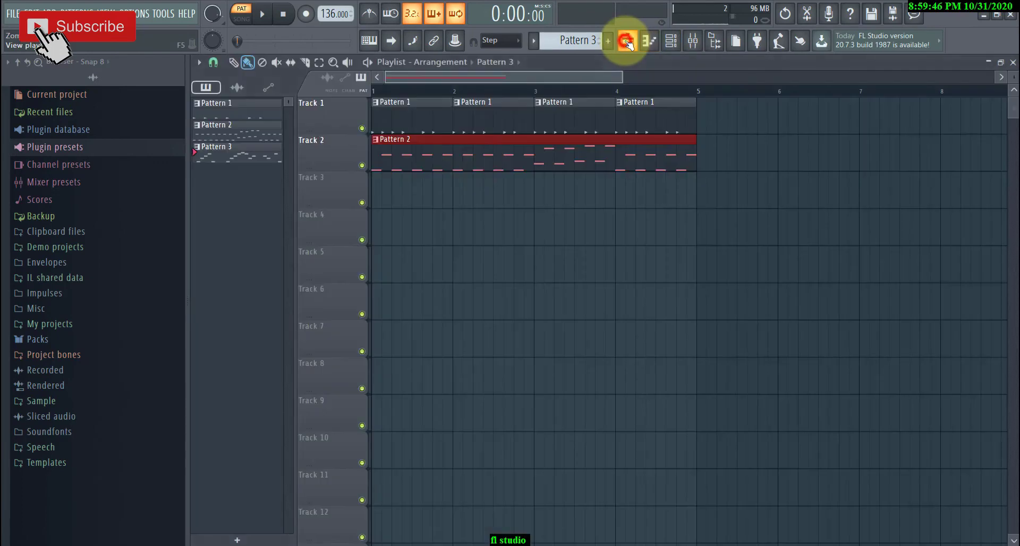
{"action": "left_click", "coordinate": [375, 202]}
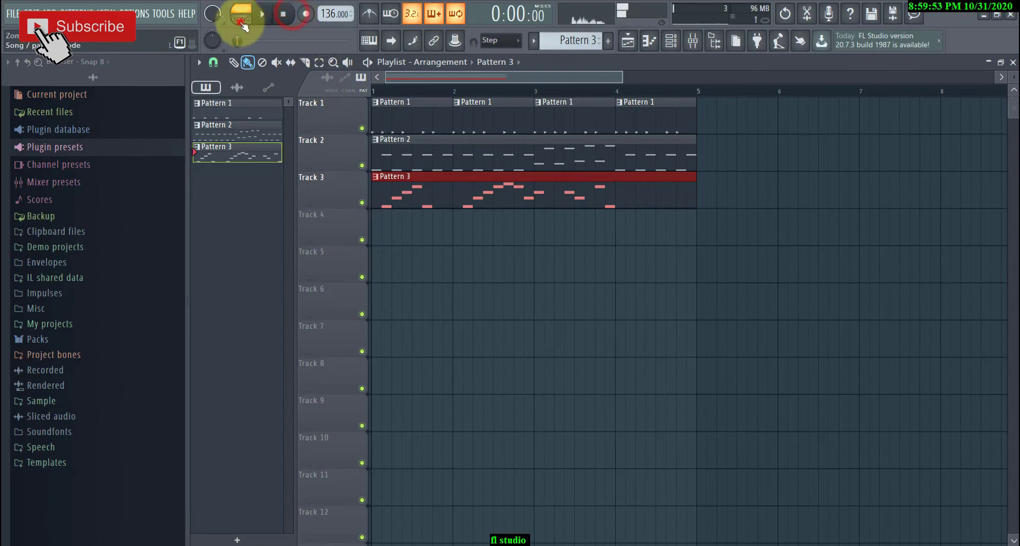
Play the full arrangement in song mode, adjust the 3x Osc channel's volume while listening, and stop playback.
{"action": "left_click", "coordinate": [264, 16]}
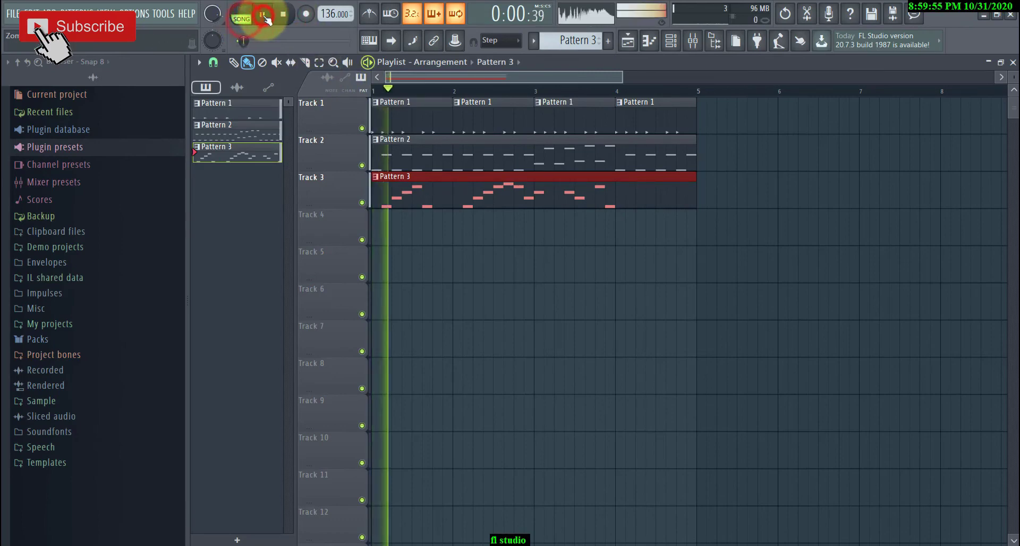
{"action": "left_click", "coordinate": [690, 43]}
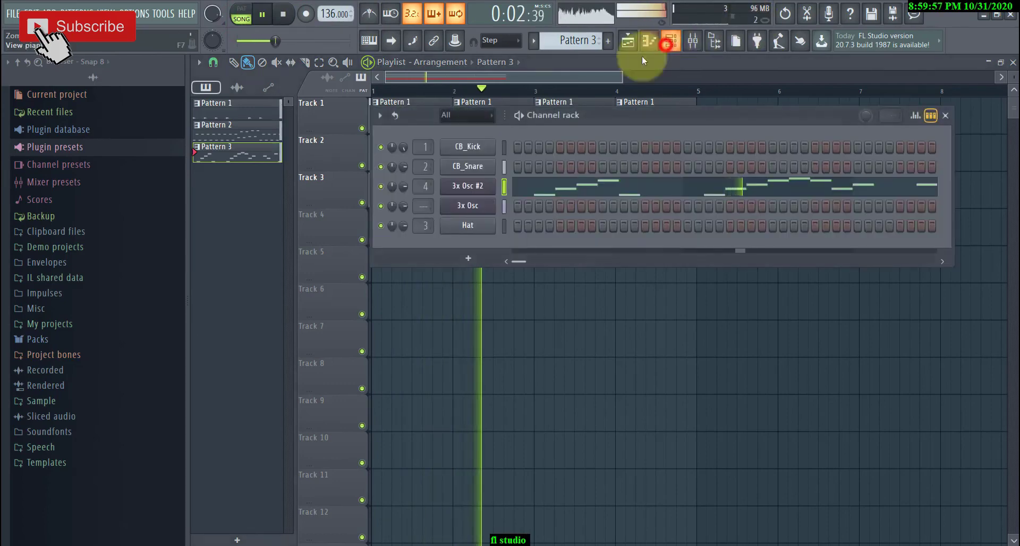
{"action": "left_click", "coordinate": [404, 205]}
{"action": "left_click_drag", "start_coordinate": [403, 206], "coordinate": [405, 197]}
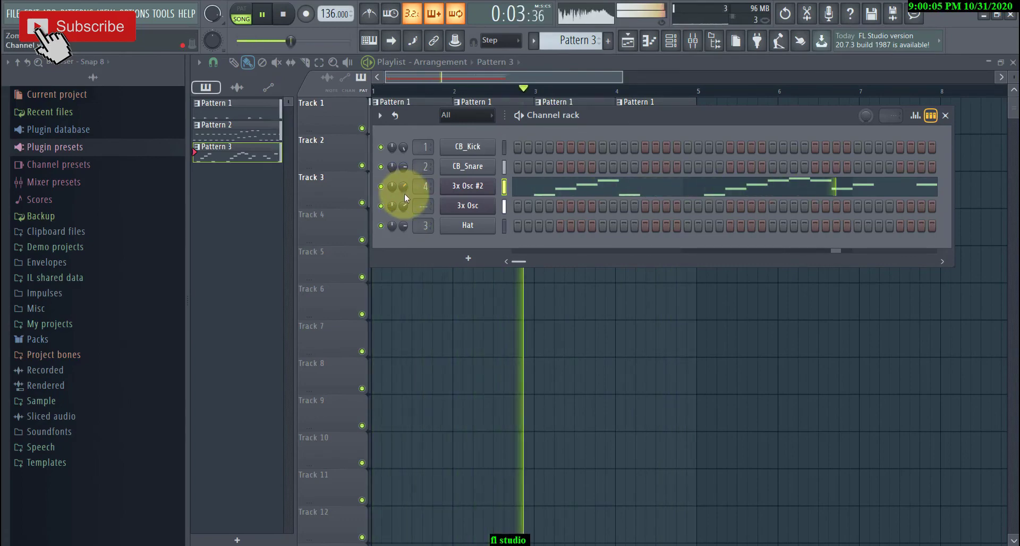
{"action": "left_click", "coordinate": [641, 40]}
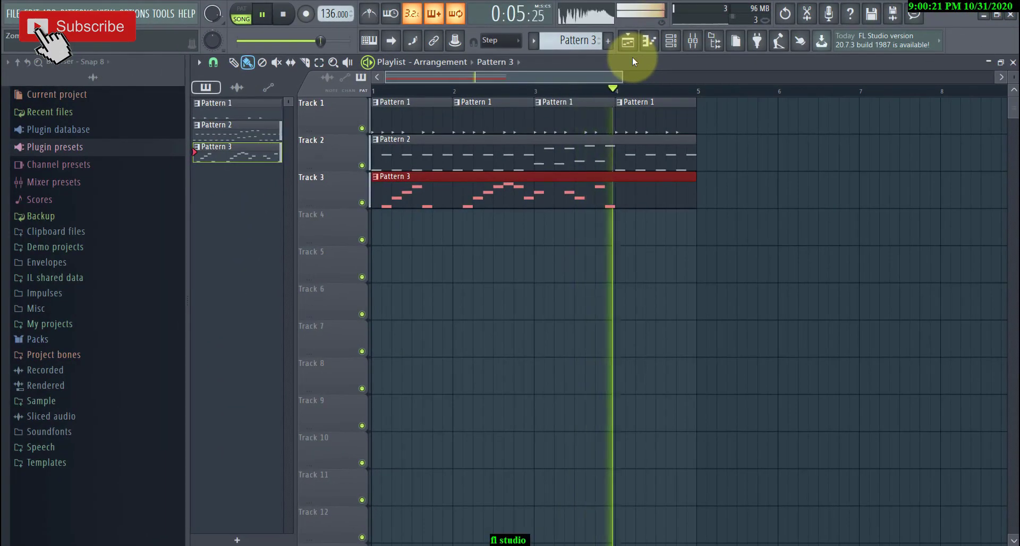
{"action": "left_click", "coordinate": [284, 14]}
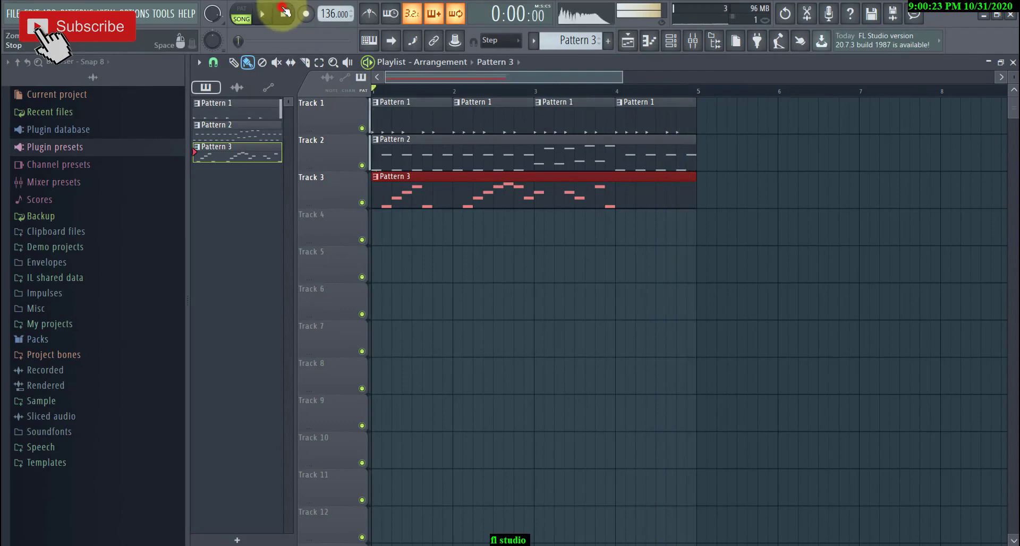
{"action": "left_click", "coordinate": [644, 545]}
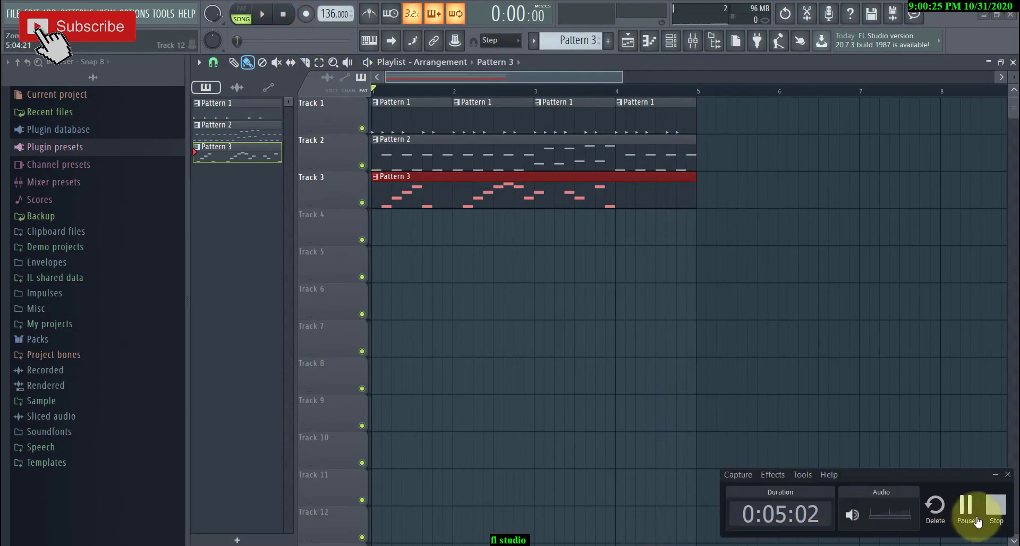